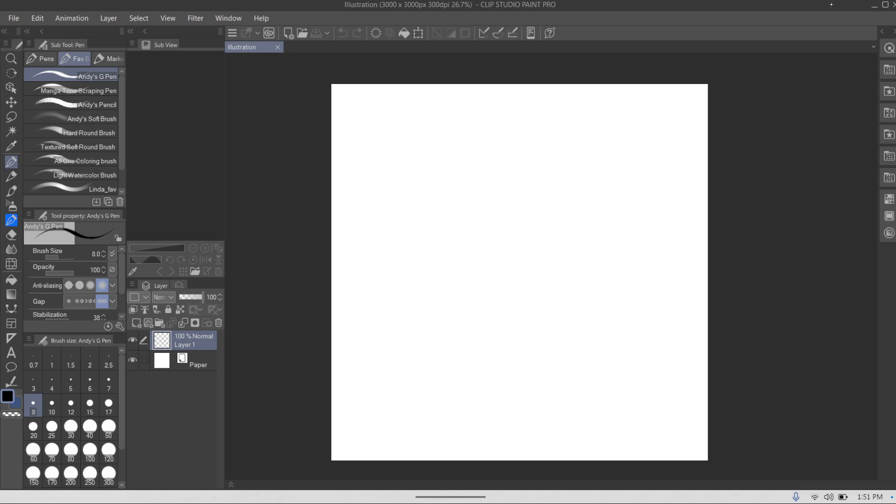
Open the material library and place the Spear/Staff F40 pose on the canvas as a 3D figure
left_click(889, 70)
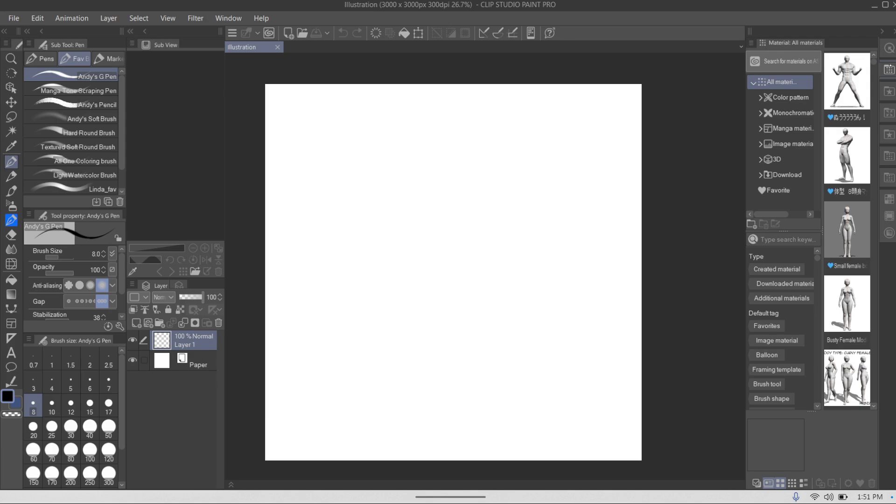
scroll(847, 229, "down", 4)
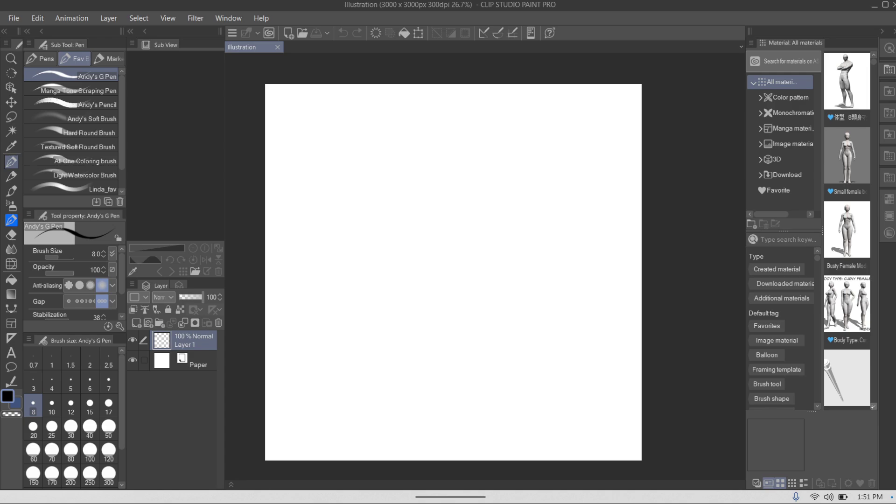
scroll(847, 229, "down", 2)
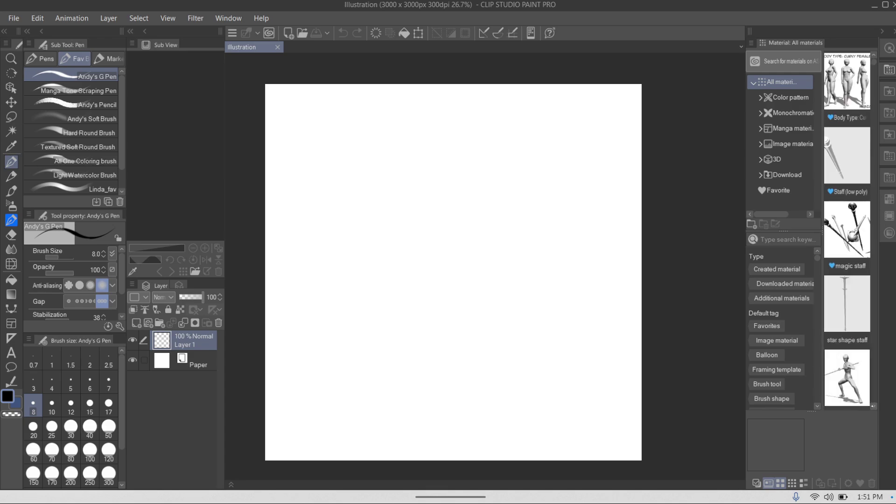
scroll(847, 301, "down", 1)
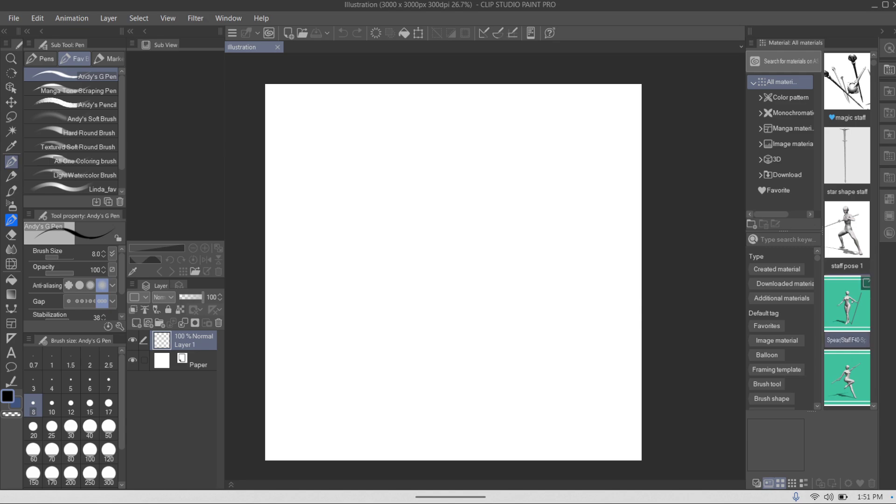
left_click_drag(848, 306, 439, 329)
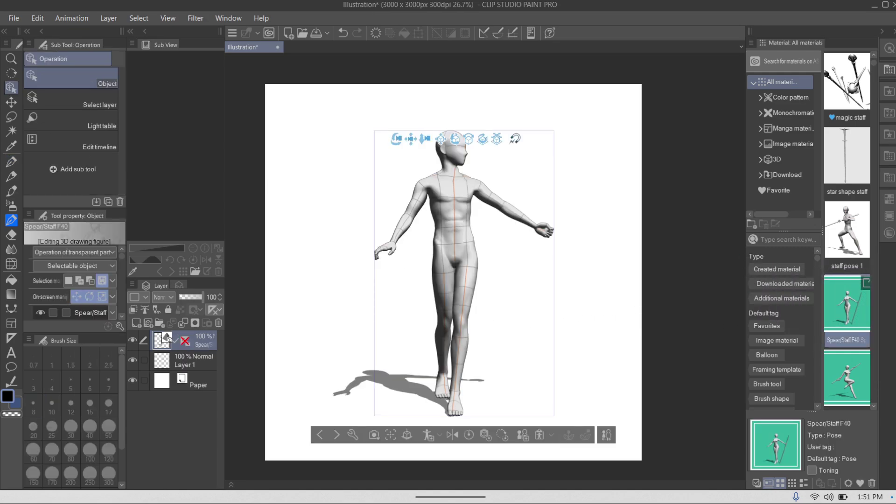
Set the posed 3D drawing figure's sex to Female in its detailed settings
left_click(607, 435)
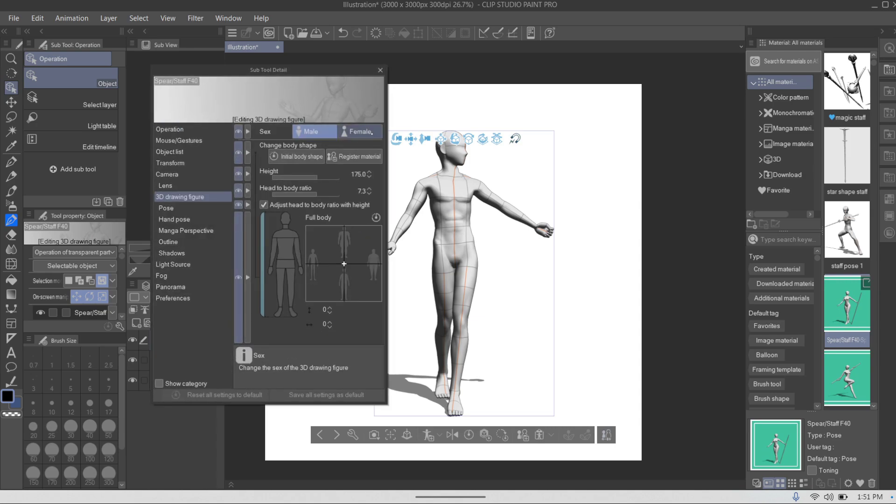
left_click(371, 133)
left_click(381, 70)
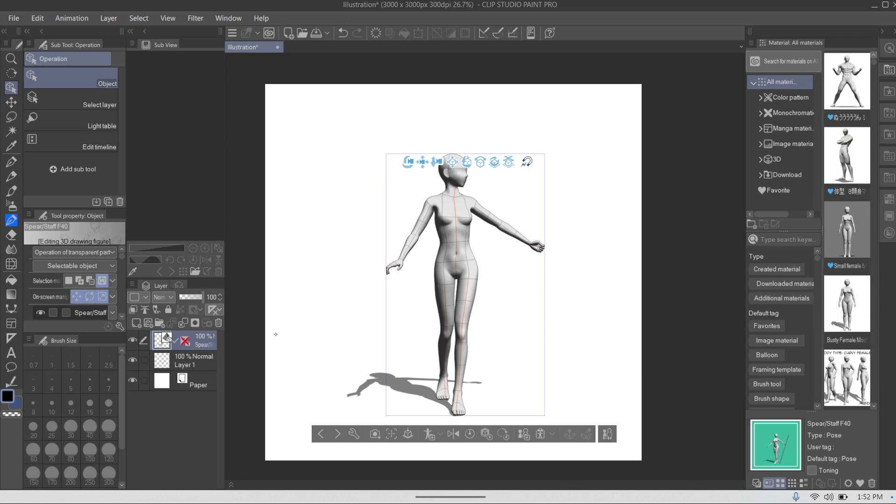
Delete the Spear/Staff F40 figure's layer and place the Small female body type material on the canvas
left_click(218, 323)
left_click(478, 190)
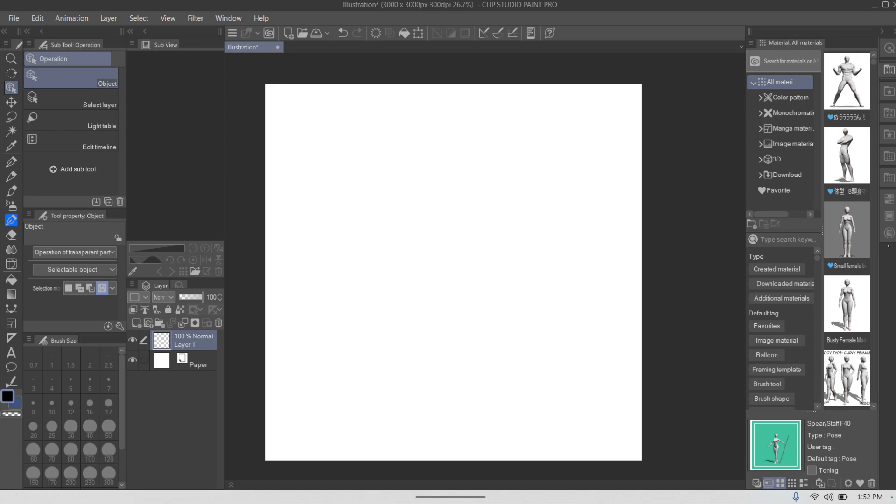
left_click_drag(848, 229, 426, 275)
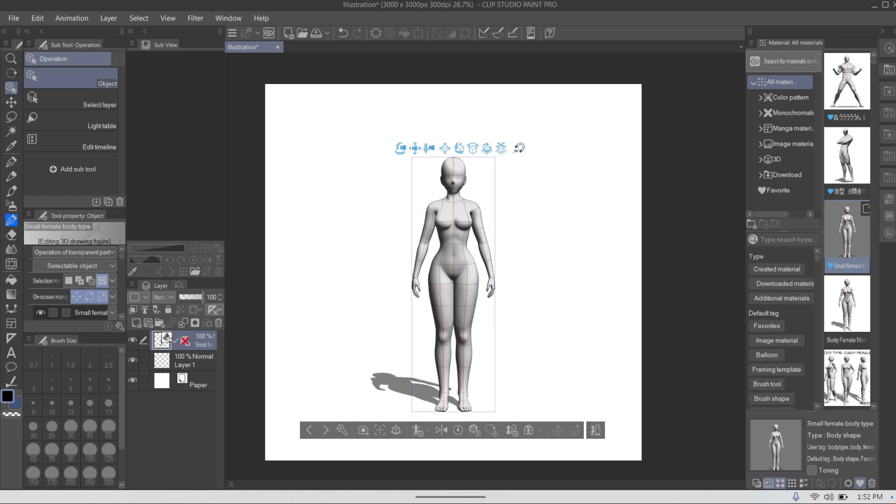
Apply the Spear/Staff F40 pose material to the Small female body type figure
left_click(528, 430)
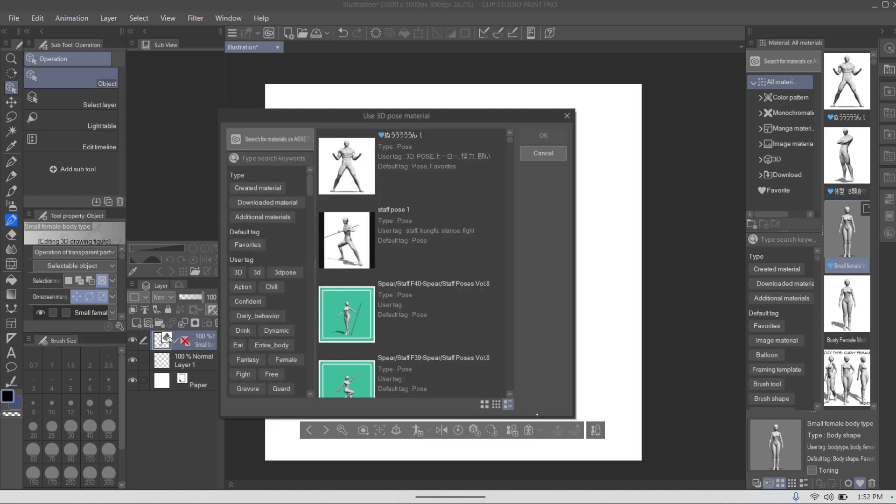
left_click(371, 314)
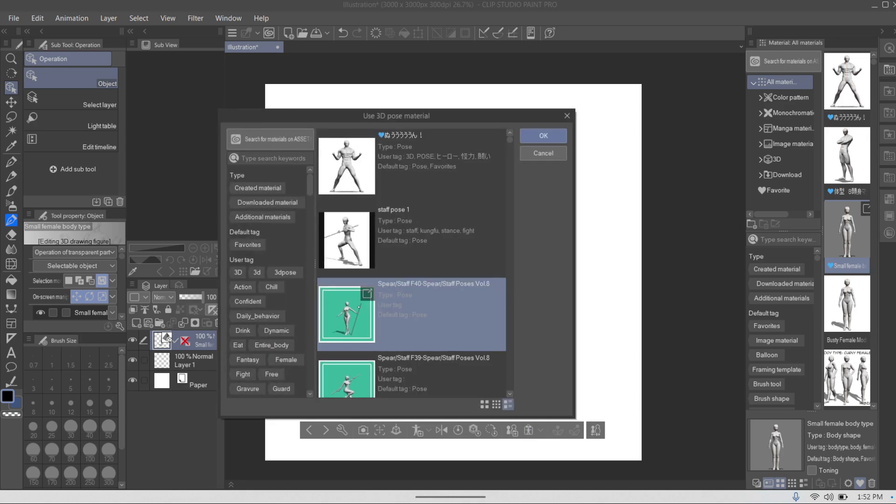
left_click(552, 135)
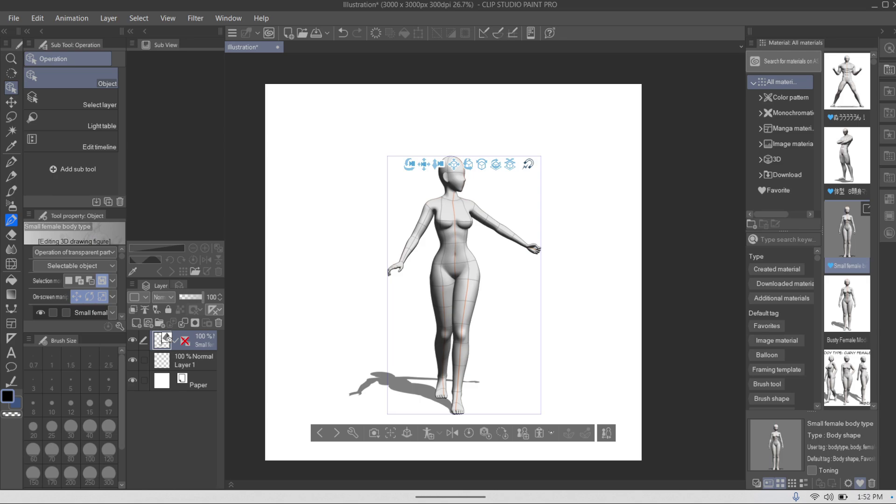
left_click(551, 432)
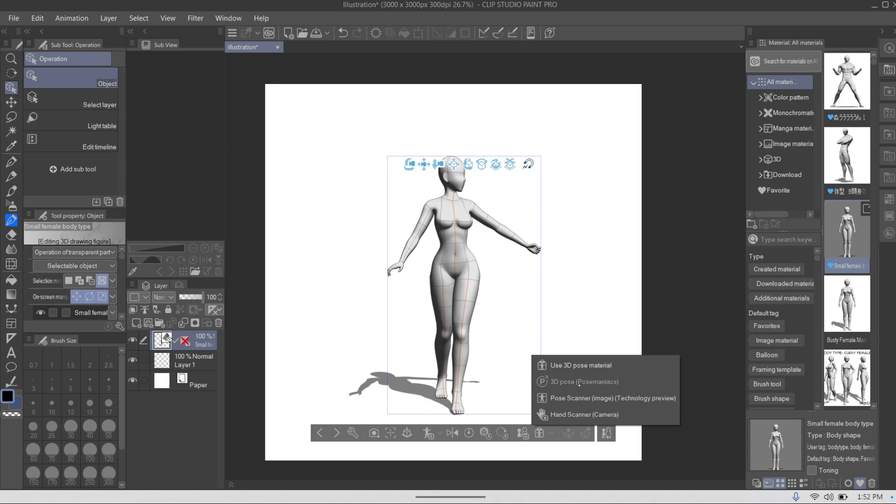
left_click(525, 389)
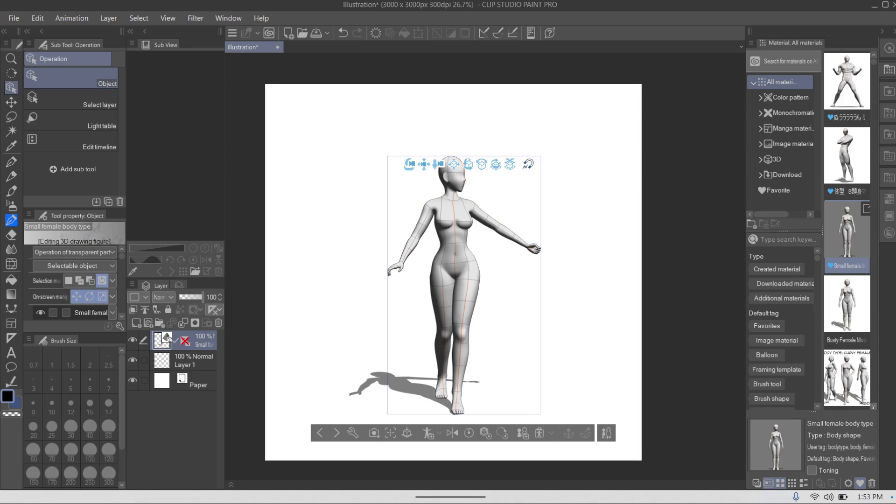
Add the Staff (low poly) 3D object from the material library to the figure's 3D layer
scroll(848, 327, "down", 3)
left_click_drag(848, 229, 529, 301)
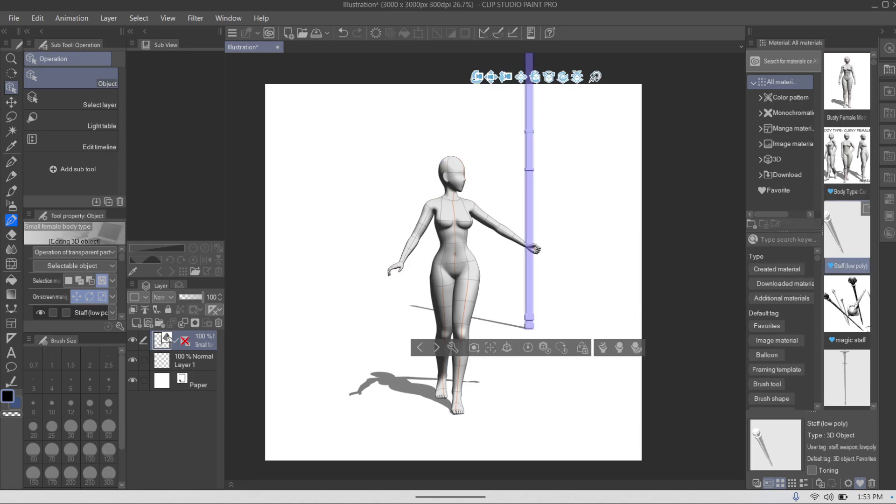
key("ctrl+minus")
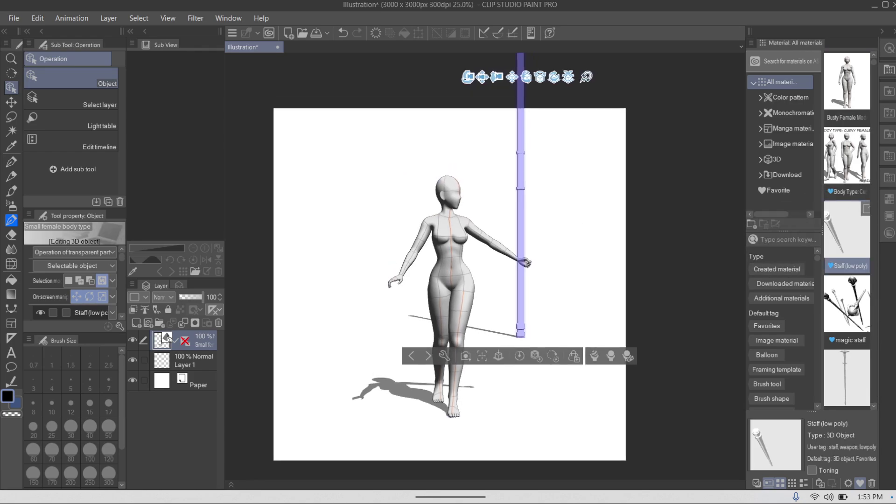
scroll(518, 327, "up", 2)
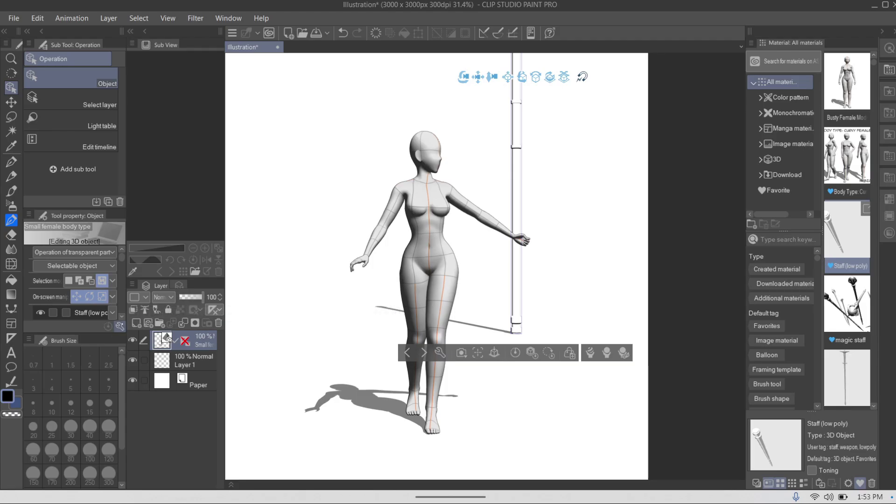
Open the 3D layer's object list in the detailed settings and move the window clear of the figure
left_click(120, 326)
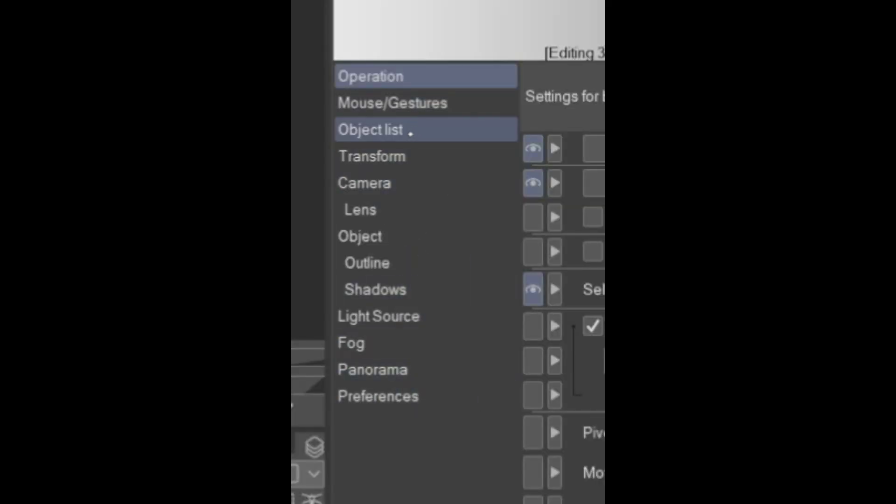
left_click(408, 130)
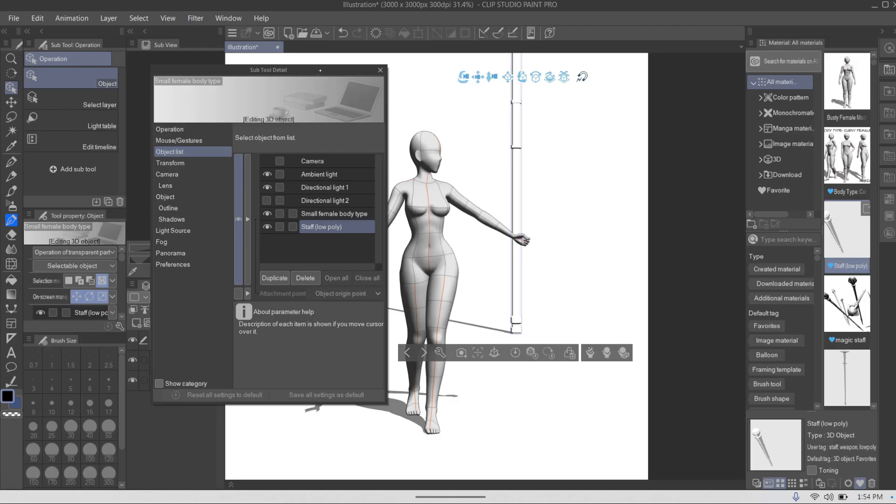
left_click_drag(323, 81, 258, 80)
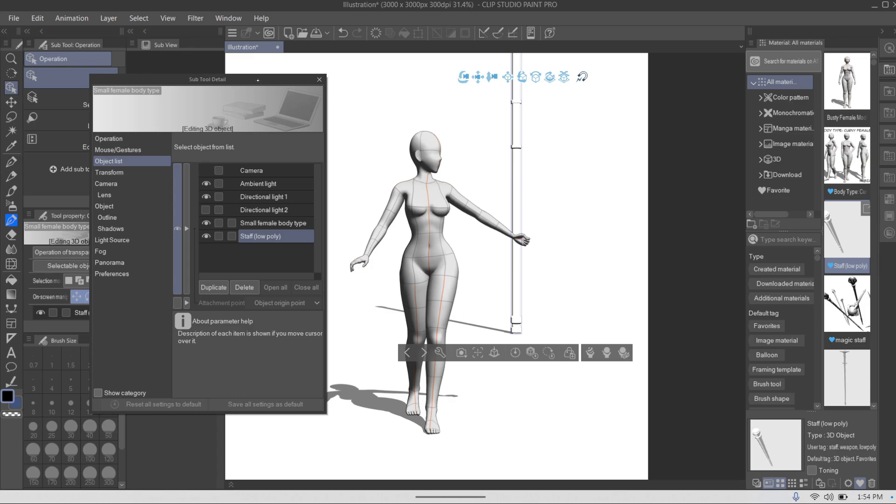
Try selecting Small female body type and Staff (low poly) individually and together in the object list
left_click(268, 221, "ctrl")
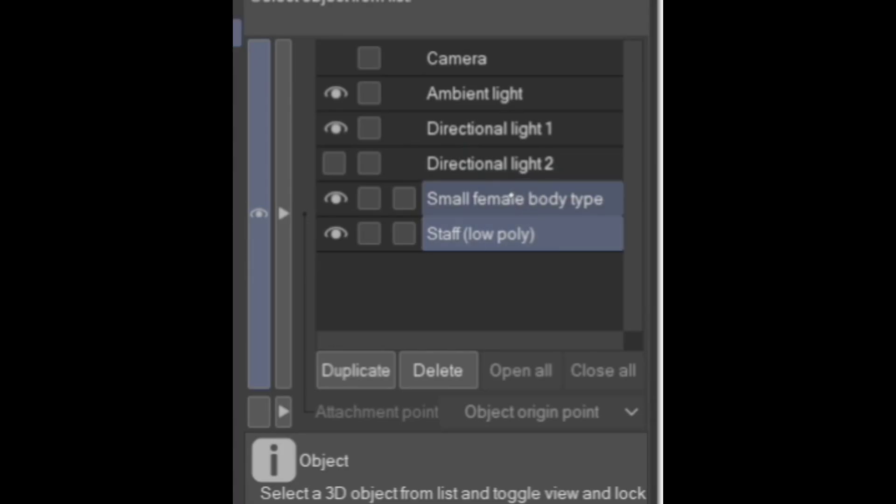
left_click(514, 202)
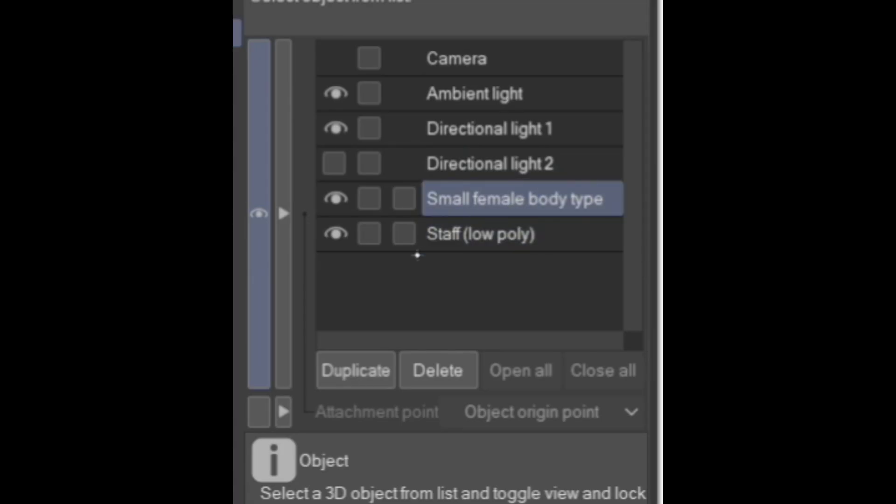
left_click(482, 246, "ctrl")
left_click(550, 208)
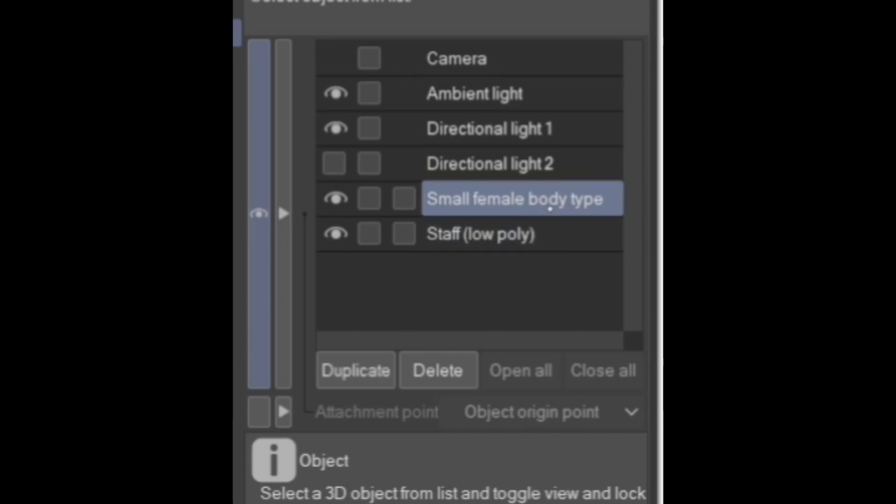
left_click(518, 224, "ctrl")
left_click(540, 232)
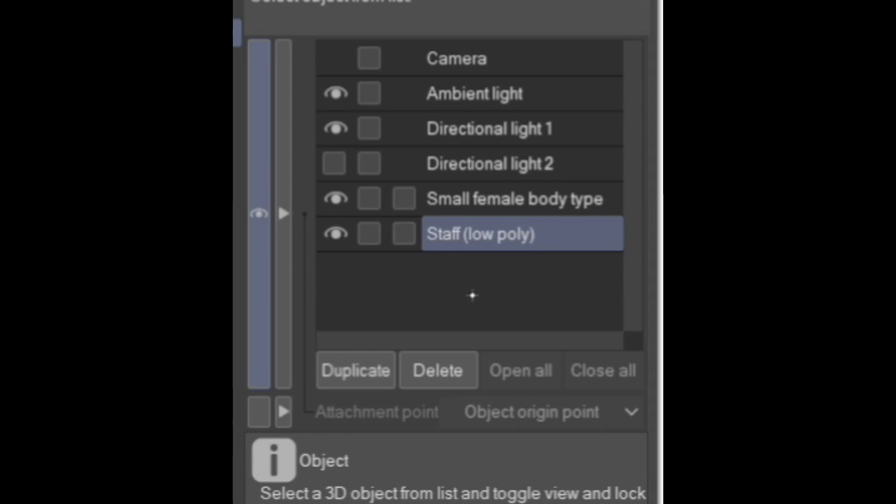
left_click(558, 198)
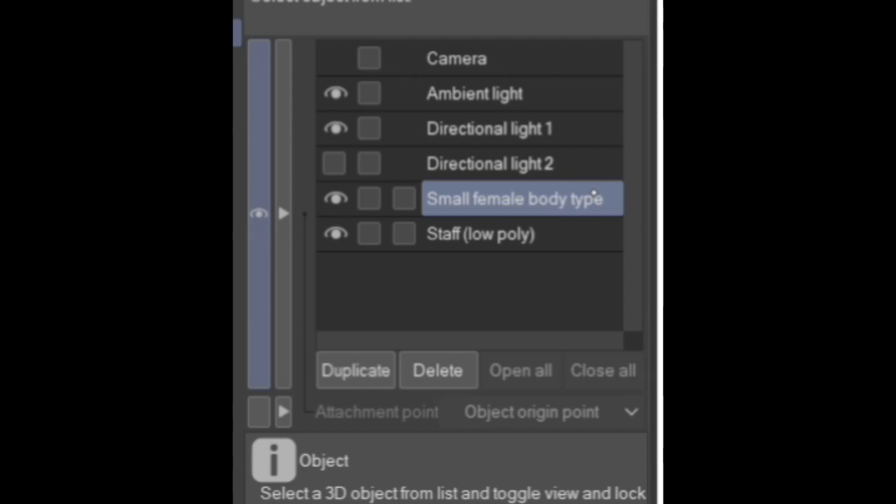
left_click(574, 234, "ctrl")
left_click(566, 234, "ctrl")
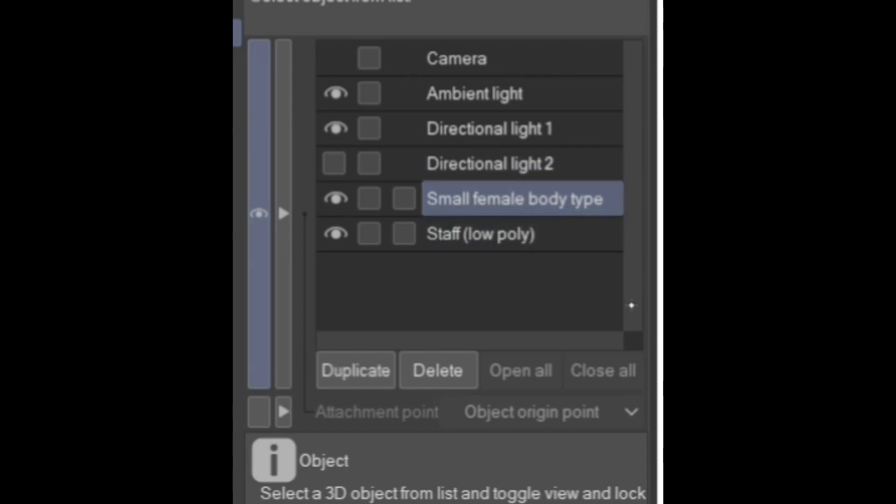
left_click(579, 244, "ctrl")
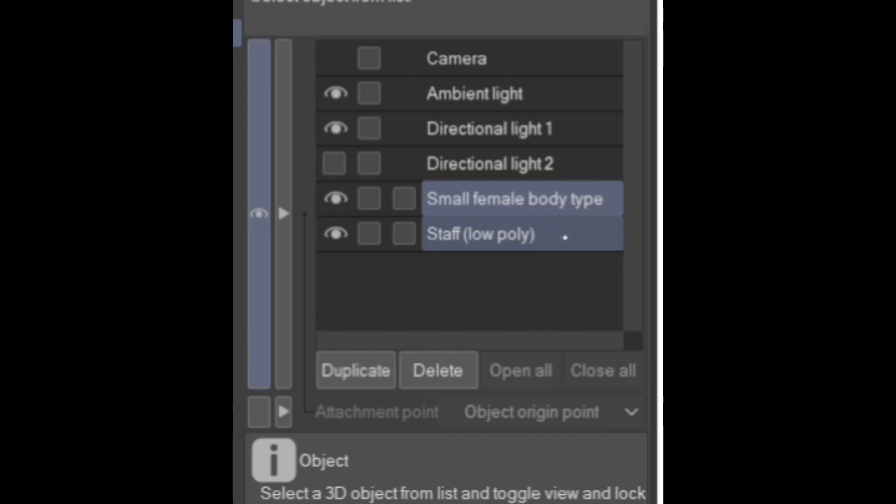
Nest Staff (low poly) under Small female body type and set its attachment point to Left hand
left_click_drag(563, 236, 570, 189)
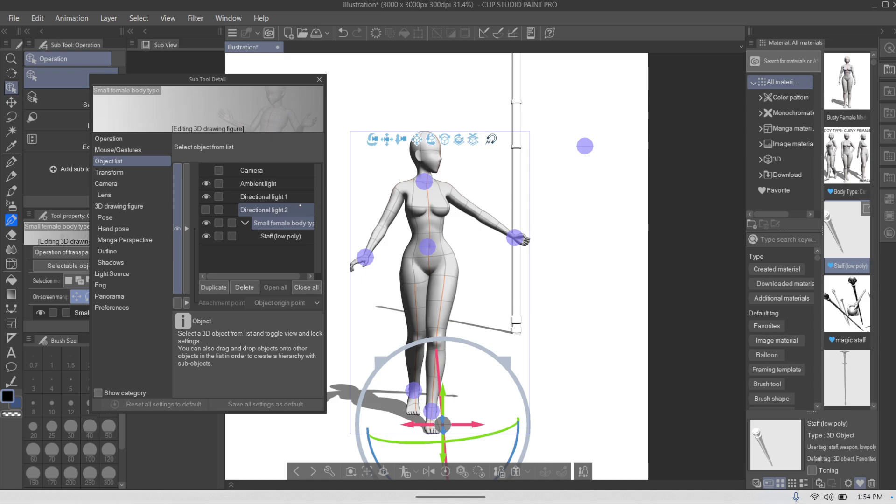
left_click(306, 235)
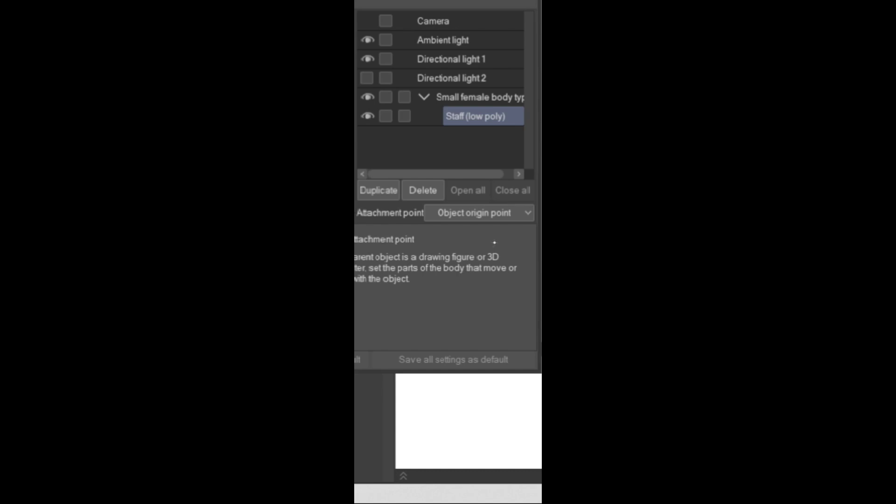
left_click(527, 218)
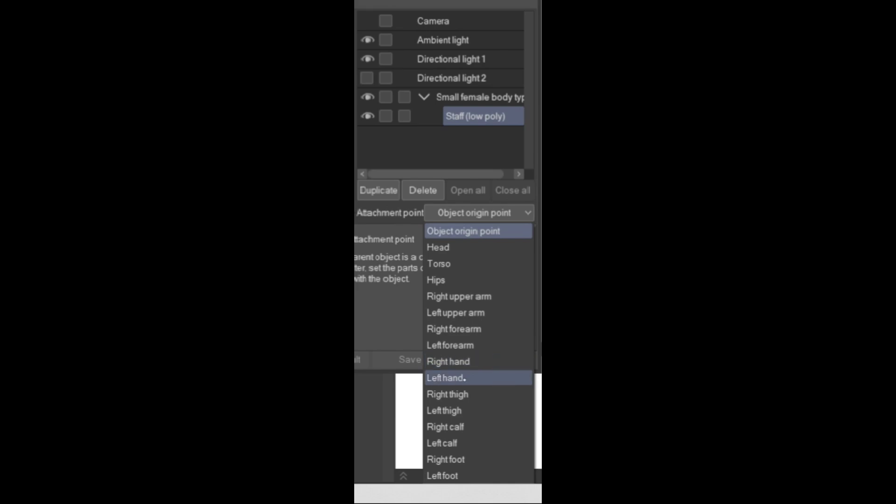
left_click(464, 378)
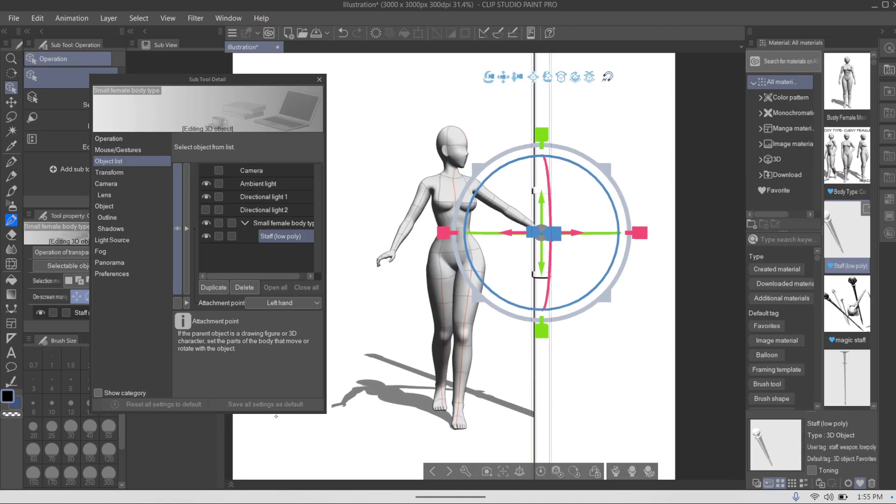
left_click_drag(317, 77, 292, 65)
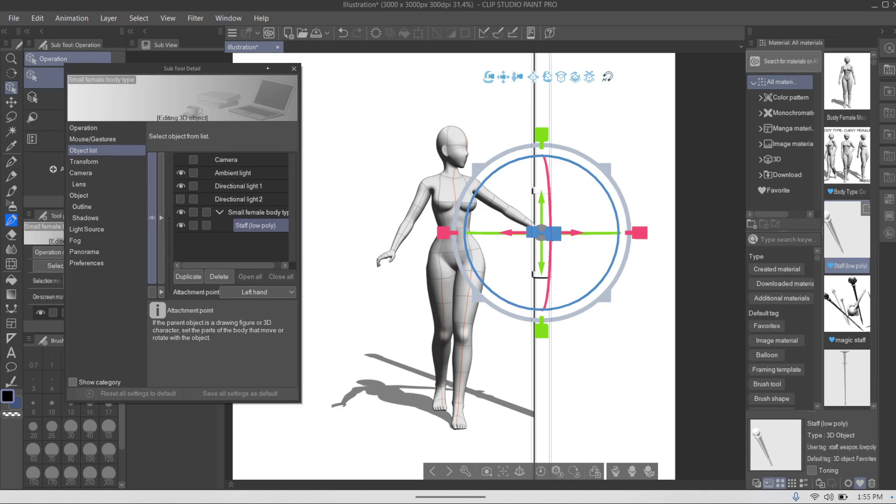
left_click(293, 67)
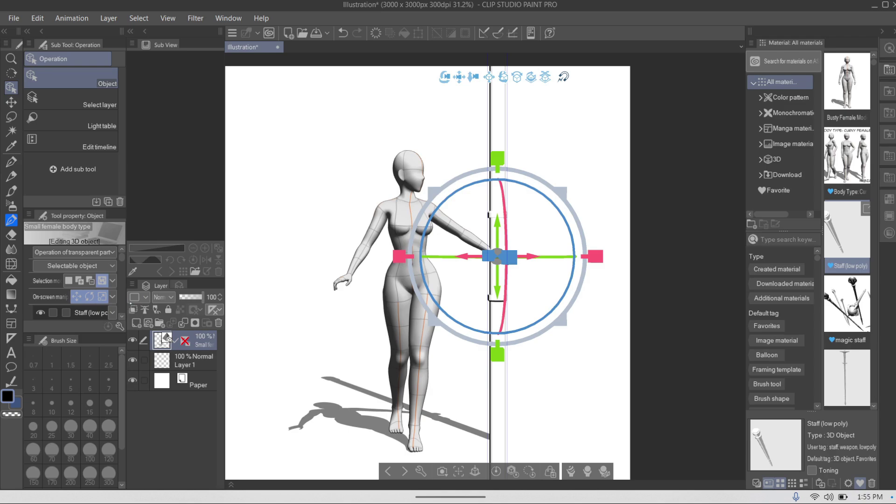
Scale the staff down to 94 on the X, Y and Z axes with the fixed ratio kept on
scroll(120, 315, "down", 1)
scroll(121, 317, "down", 2)
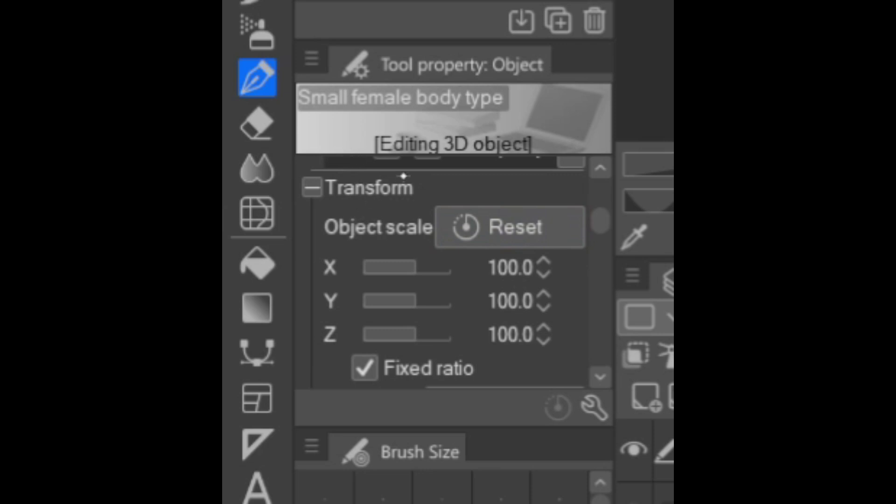
left_click_drag(546, 274, 460, 256)
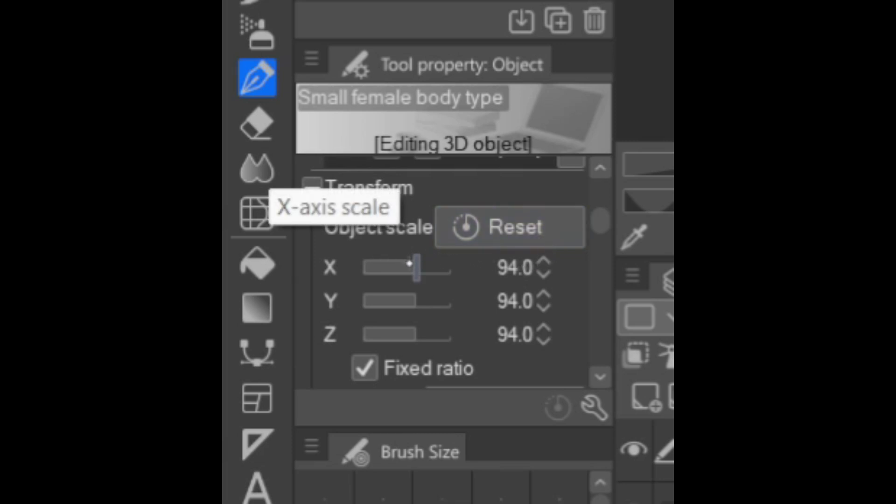
Scale the staff to 36 on the X, Y and Z axes with the fixed ratio kept on
left_click_drag(542, 276, 407, 237)
left_click(415, 258)
left_click(398, 268)
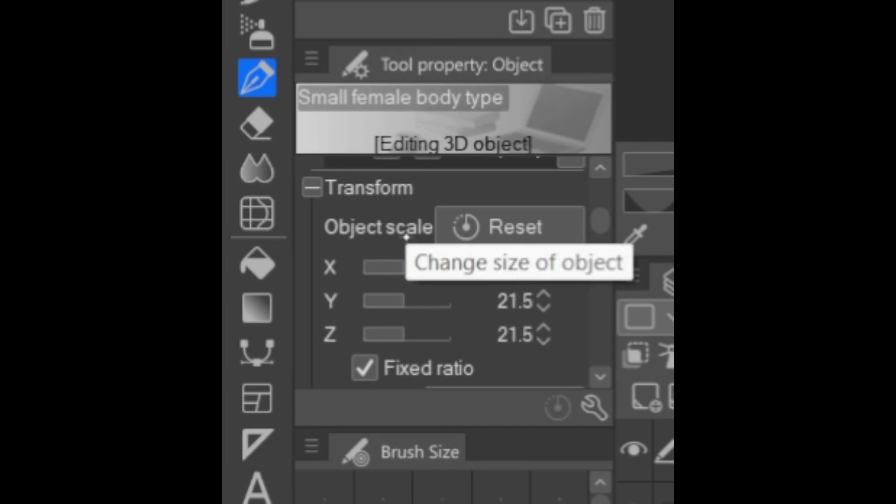
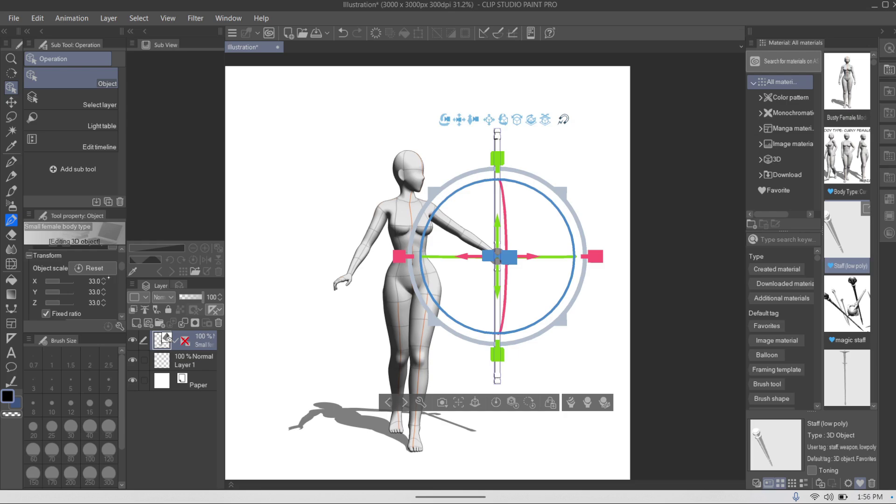
left_click(104, 279)
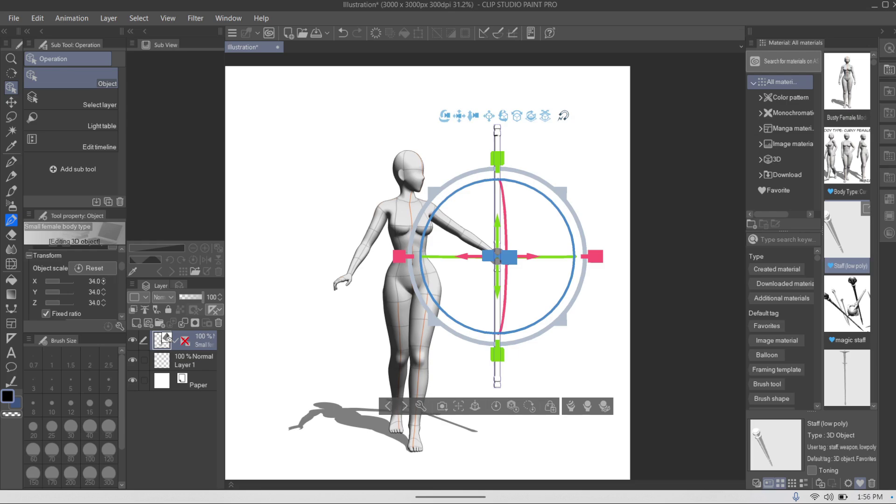
left_click(104, 280)
left_click(104, 281)
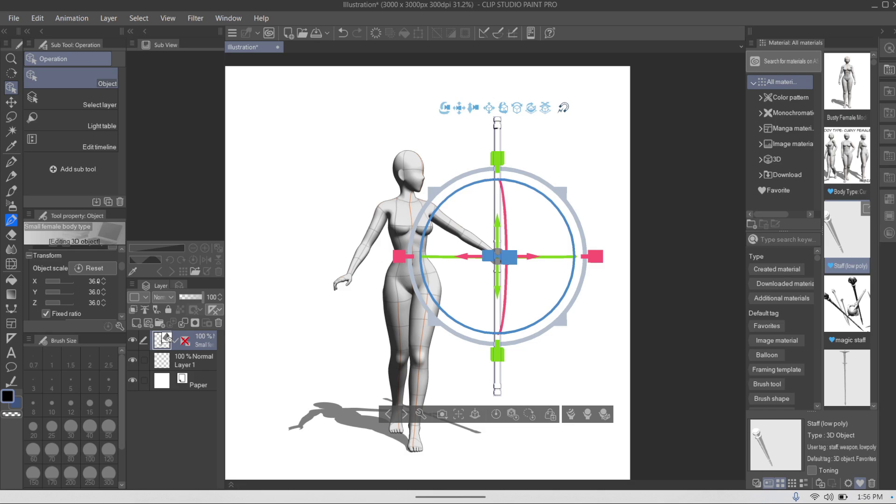
From a raised camera view, move the staff outward along its X axis into the palm of the figure's left hand
scroll(506, 240, "up", 1)
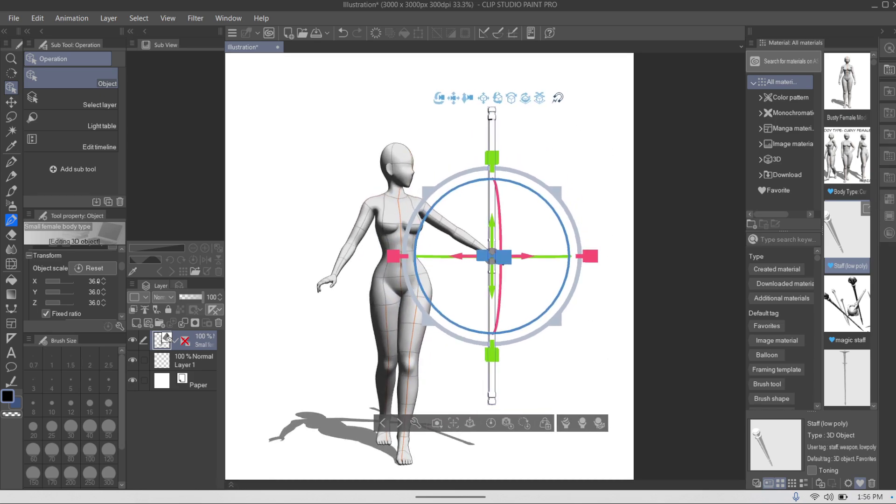
scroll(500, 239, "down", 1)
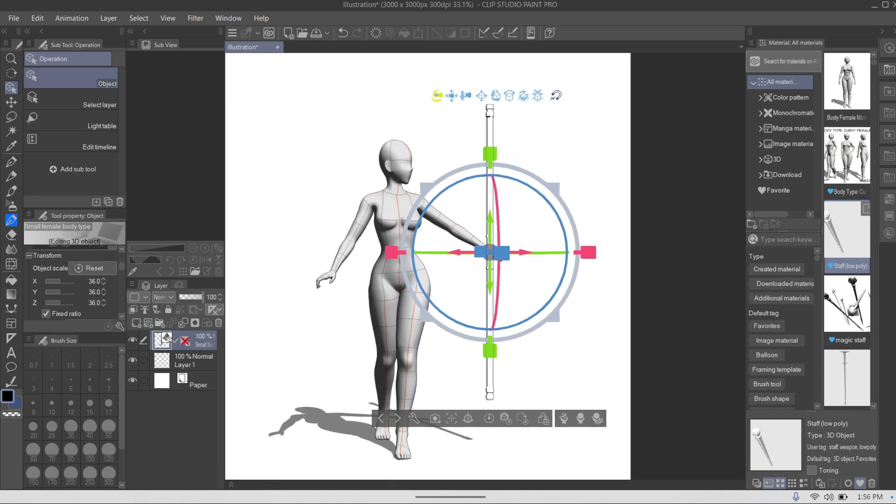
left_click_drag(501, 239, 496, 275)
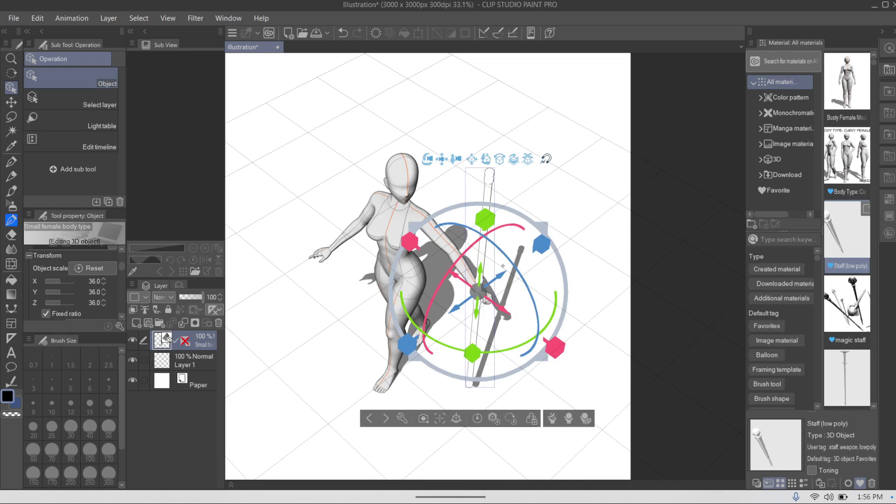
left_click_drag(597, 289, 595, 288)
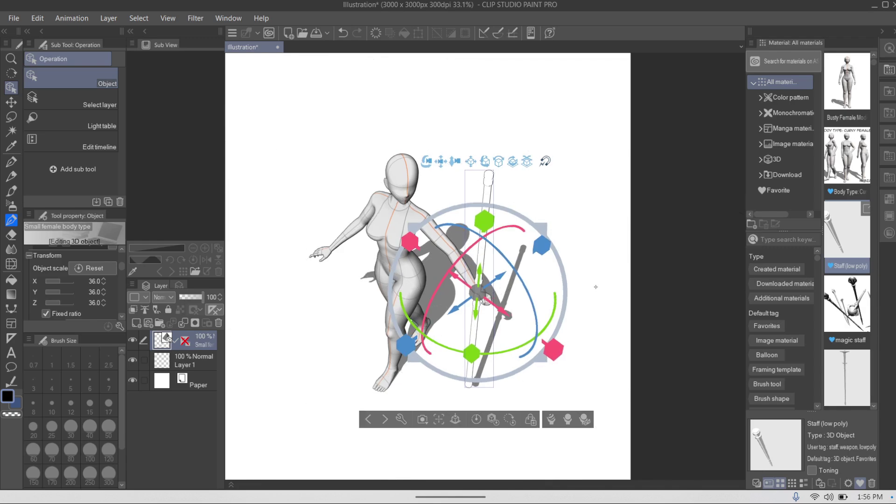
left_click(202, 361)
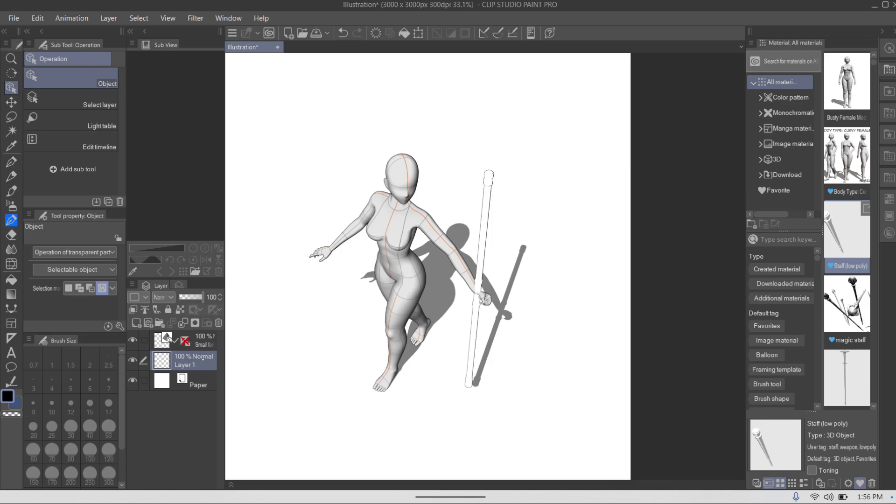
scroll(526, 331, "up", 5)
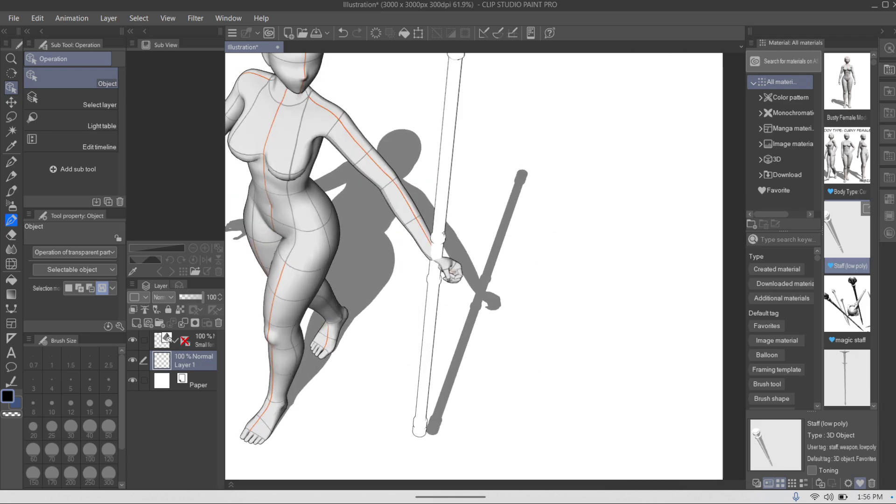
scroll(438, 237, "down", 4)
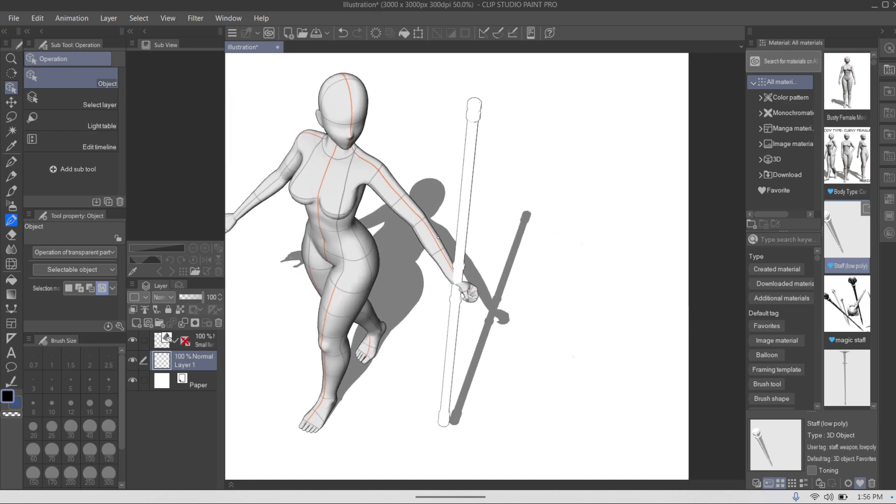
left_click(204, 344)
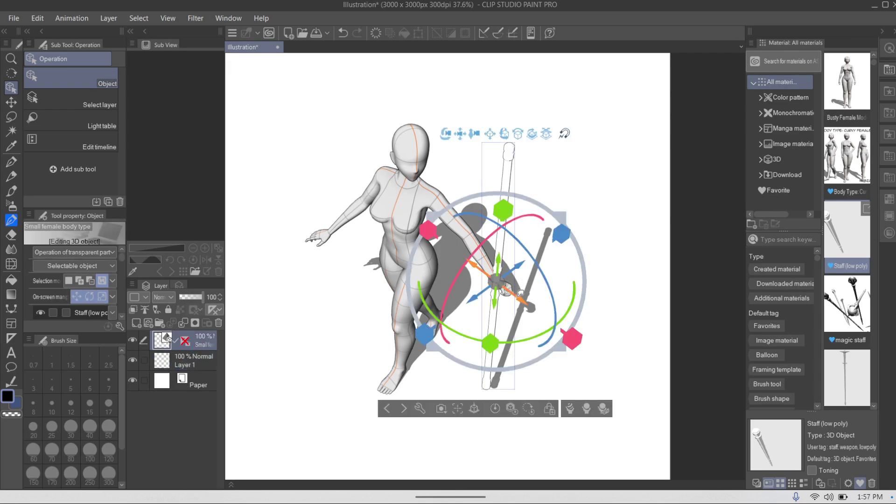
left_click_drag(520, 294, 535, 303)
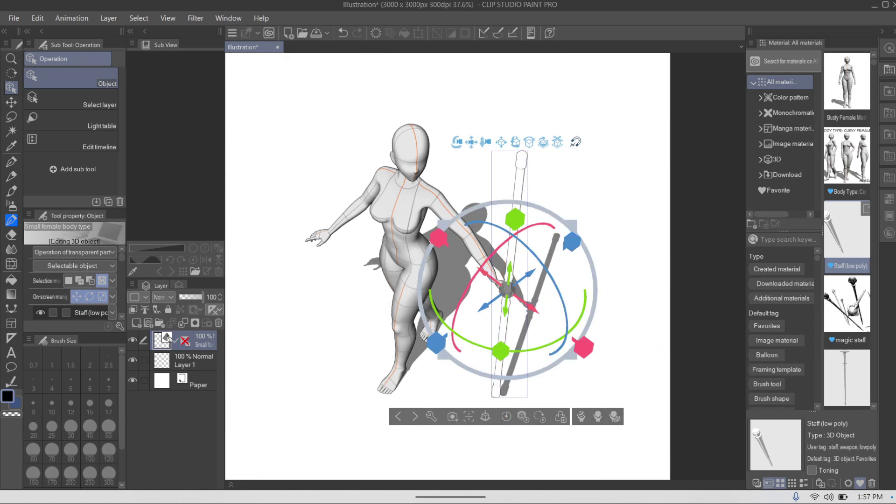
Examine the staff's fit in the left hand with Layer 1 active, and look through the staff poses among the materials
left_click(194, 360)
scroll(508, 312, "up", 5)
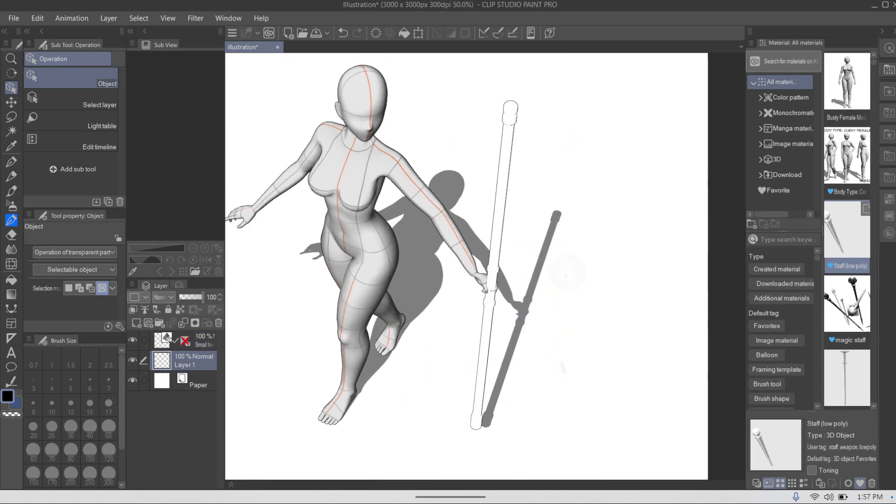
scroll(510, 222, "up", 2)
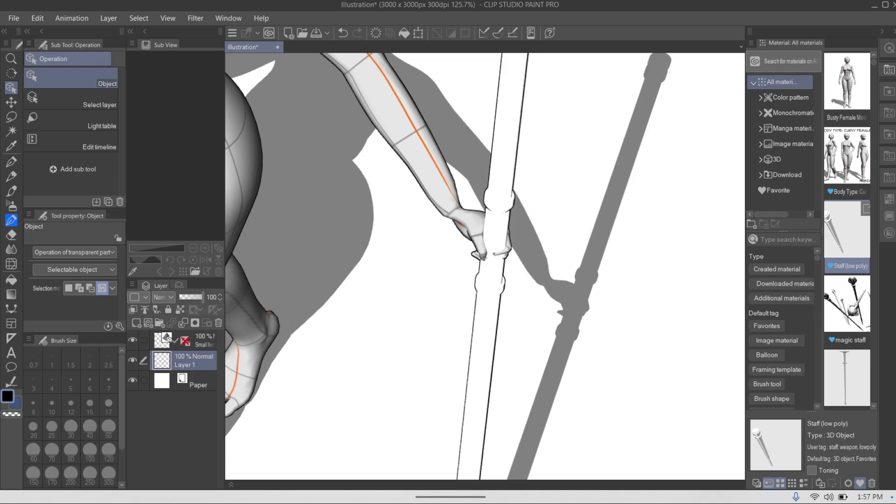
scroll(847, 228, "down", 5)
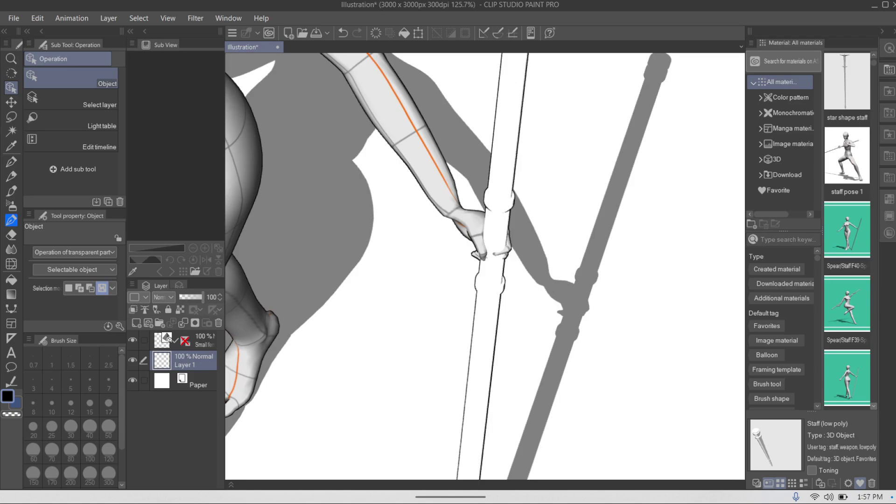
scroll(566, 322, "down", 8)
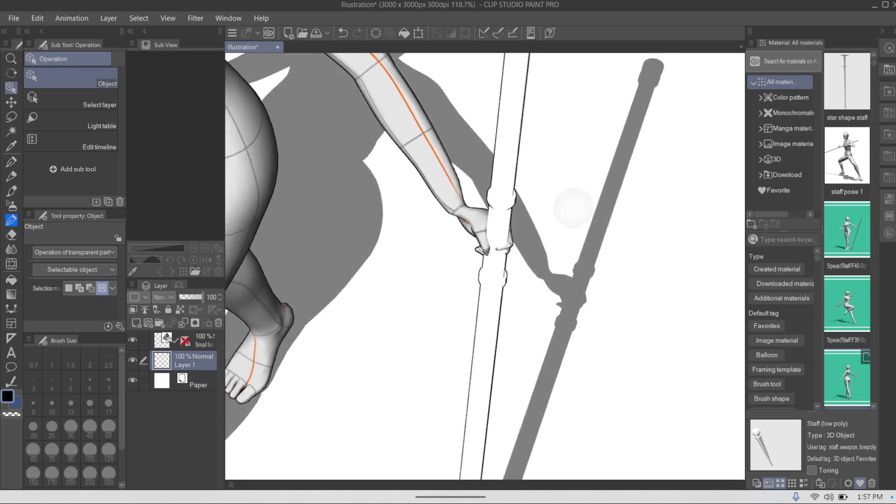
scroll(485, 266, "down", 3)
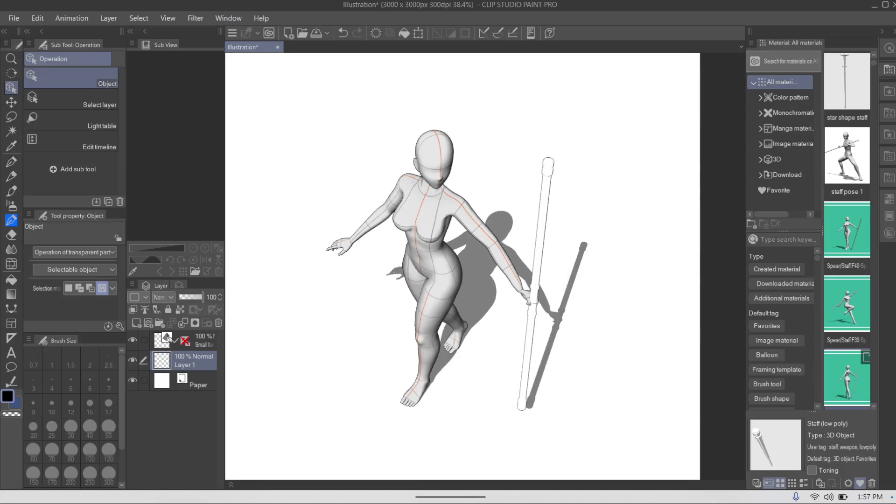
Select the staff, return to a front view and tilt its upper end away from the figure
left_click(541, 261)
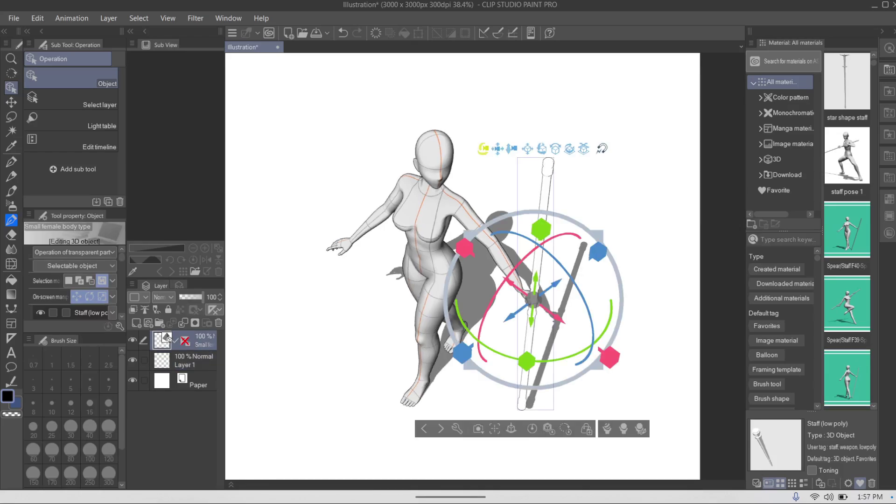
left_click_drag(483, 149, 482, 152)
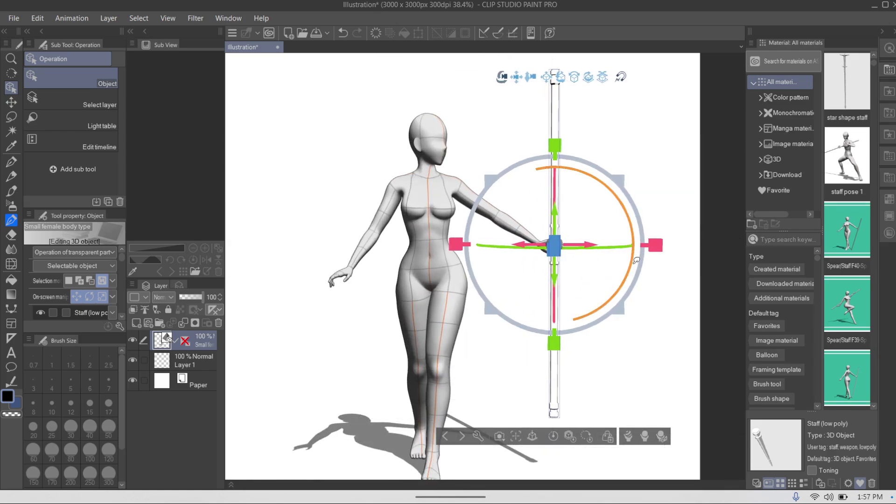
left_click_drag(631, 267, 625, 270)
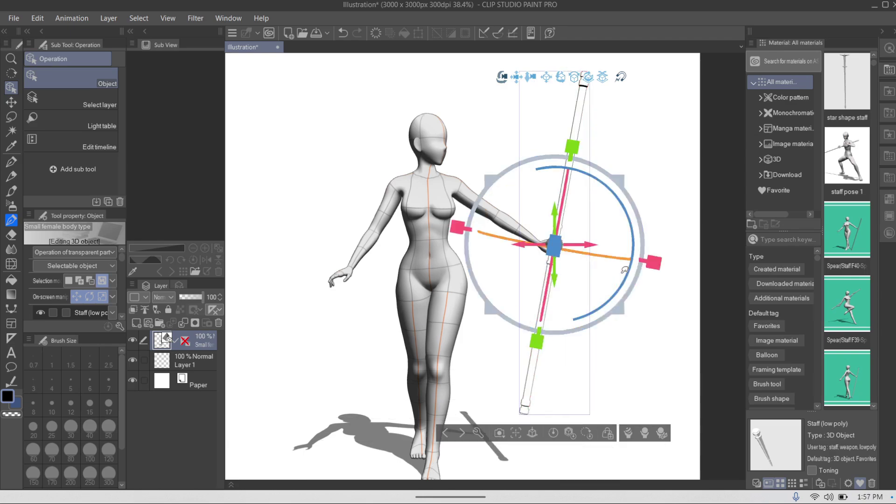
mouse_move(567, 188)
left_mouse_down()
mouse_move(564, 208)
mouse_move(566, 198)
left_mouse_up()
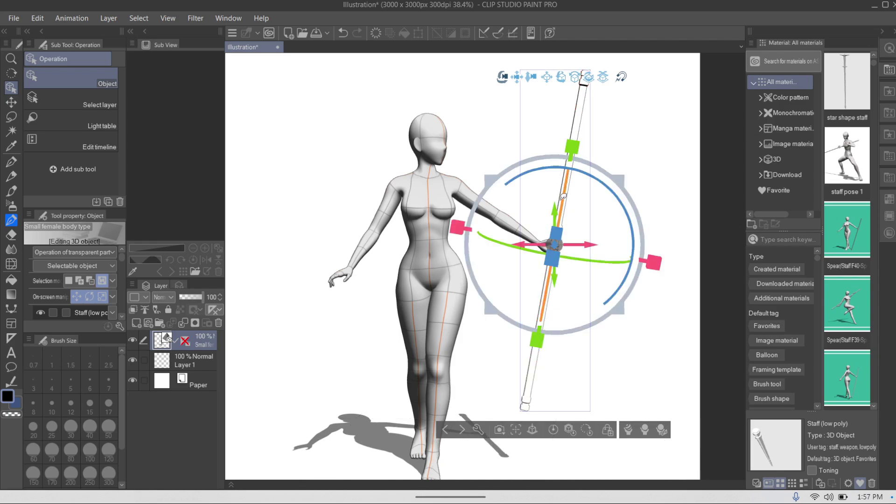
key("ctrl+z")
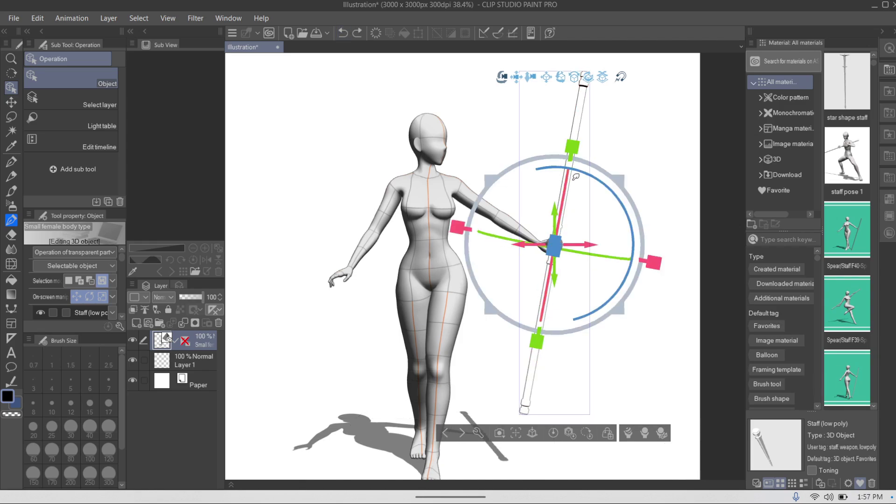
left_click_drag(569, 175, 564, 215)
left_click_drag(691, 219, 659, 223)
left_click(343, 32)
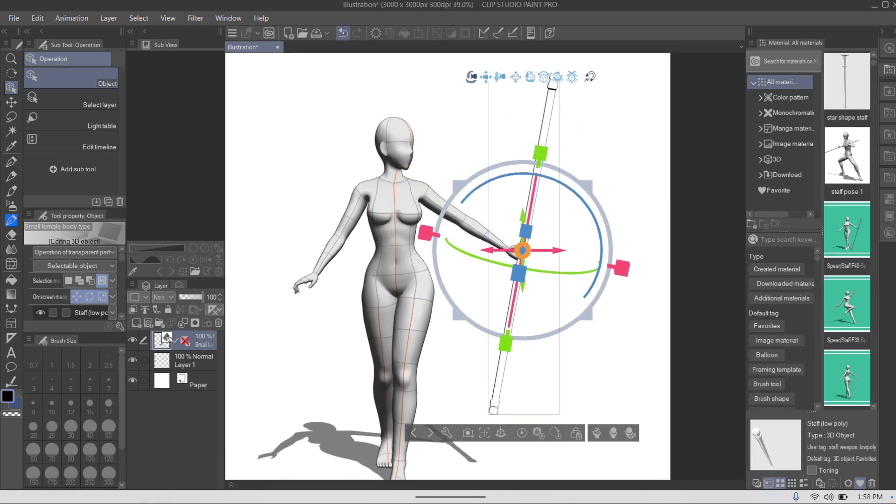
Reposition the staff along its axes so its shaft runs through the left hand's grip with the midpoint below the hand
left_click_drag(540, 157, 548, 137)
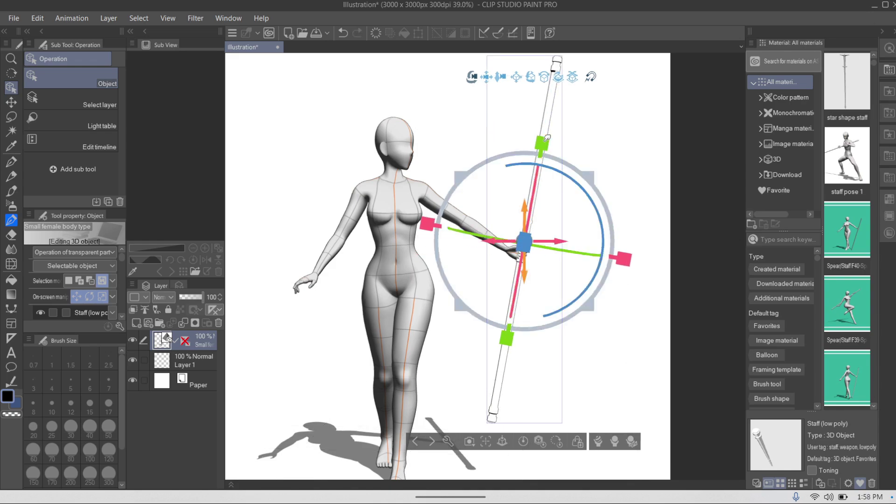
left_click_drag(473, 77, 547, 156)
scroll(547, 156, "up", 2)
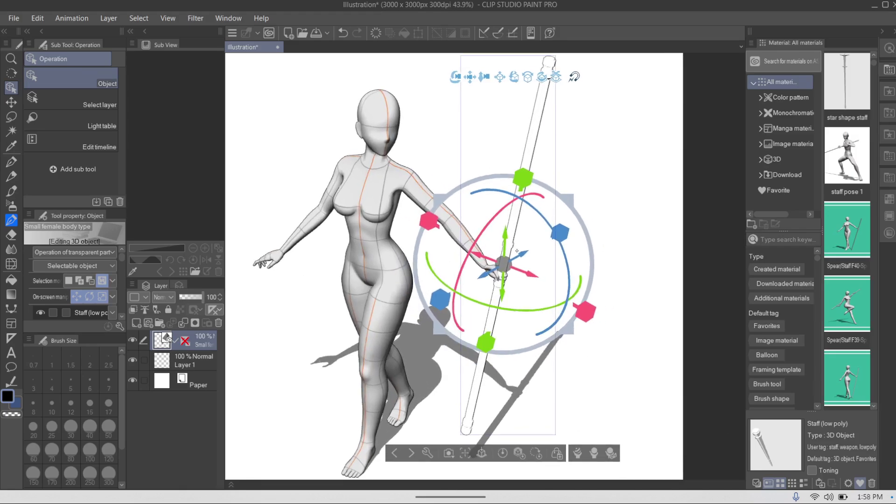
left_click_drag(508, 236, 471, 304)
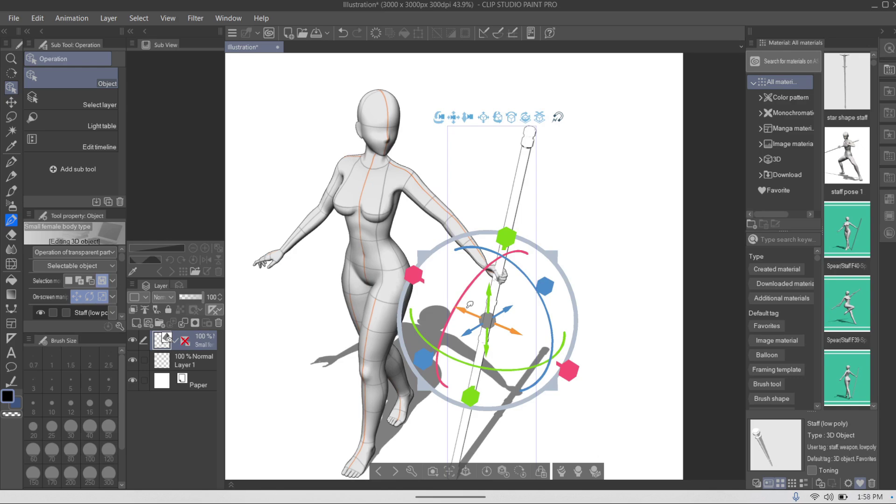
Examine the left hand's grip on the staff up close and from several camera angles, ending in a front view with Layer 1 active
scroll(471, 305, "up", 4)
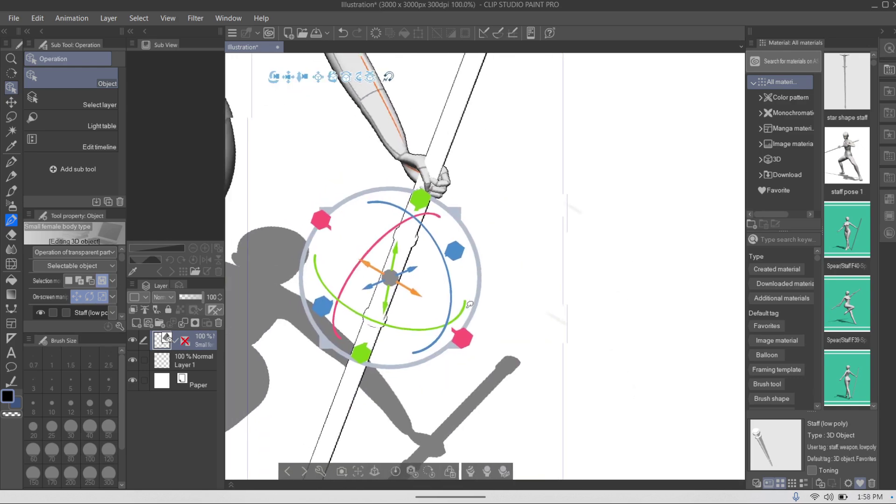
scroll(470, 304, "up", 2)
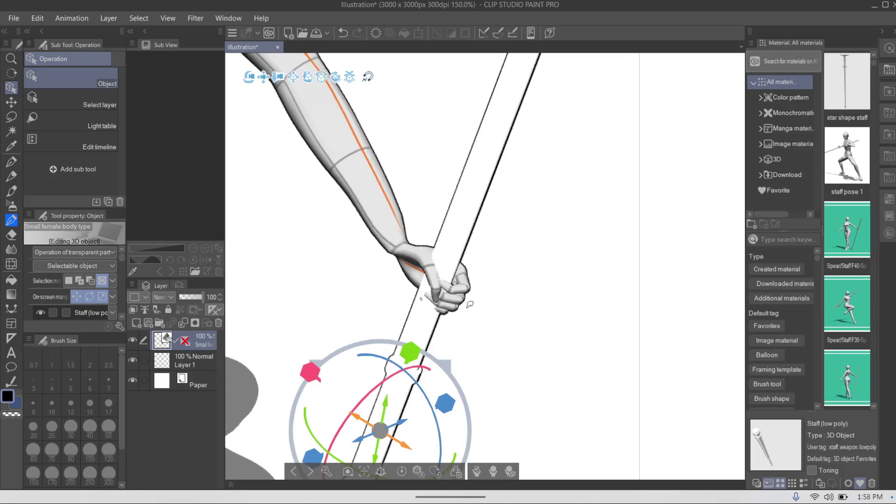
scroll(471, 305, "up", 1)
scroll(470, 304, "down", 4)
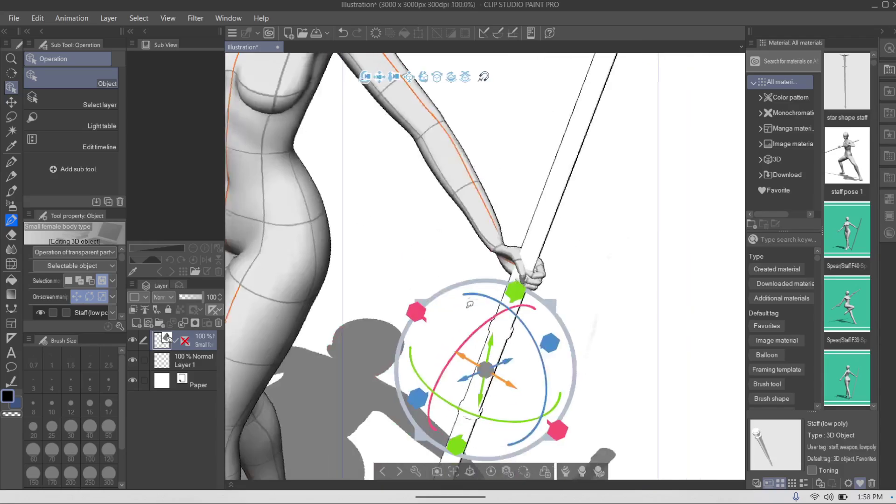
scroll(470, 305, "down", 1)
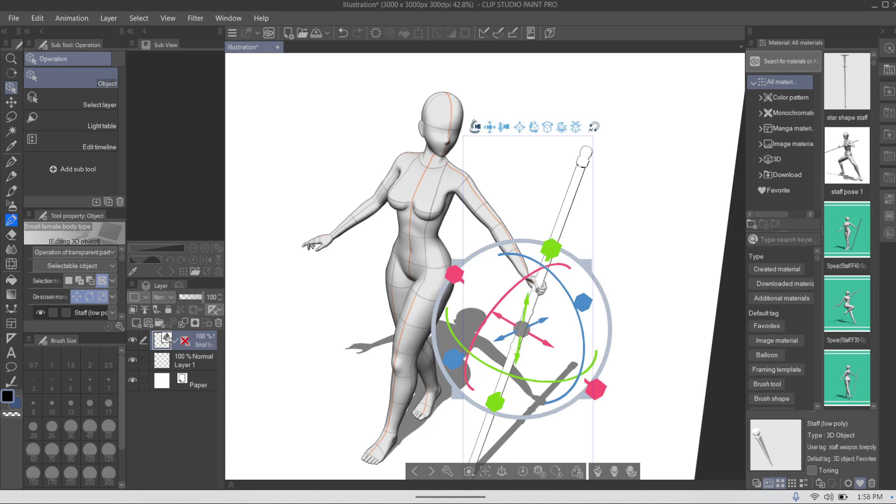
left_click_drag(583, 187, 626, 181)
scroll(626, 180, "down", 1)
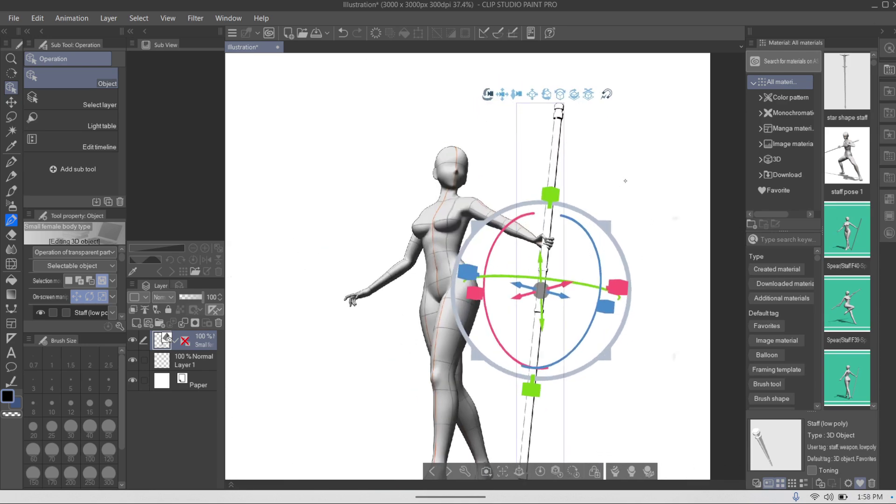
scroll(626, 180, "down", 2)
scroll(625, 181, "up", 1)
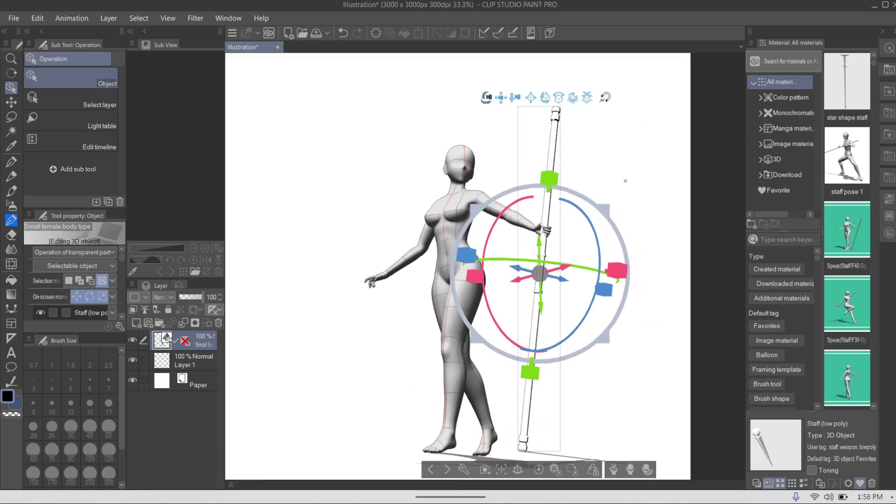
left_click_drag(587, 389, 660, 419)
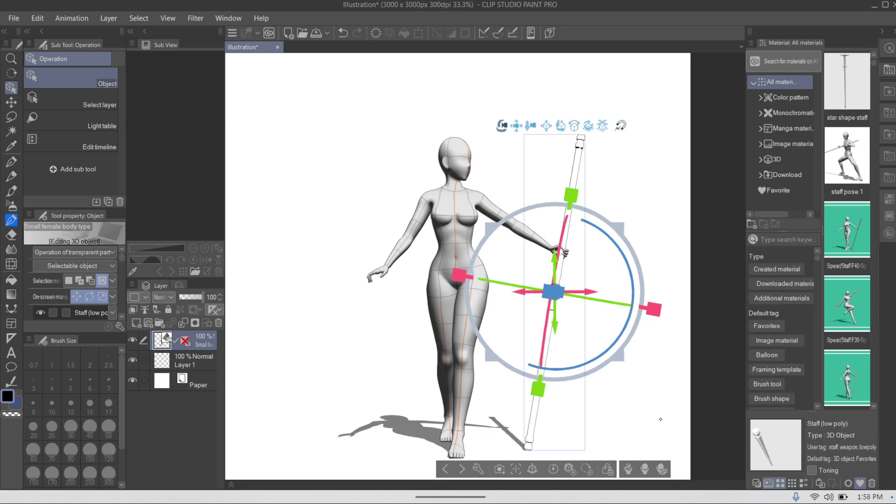
left_click(202, 359)
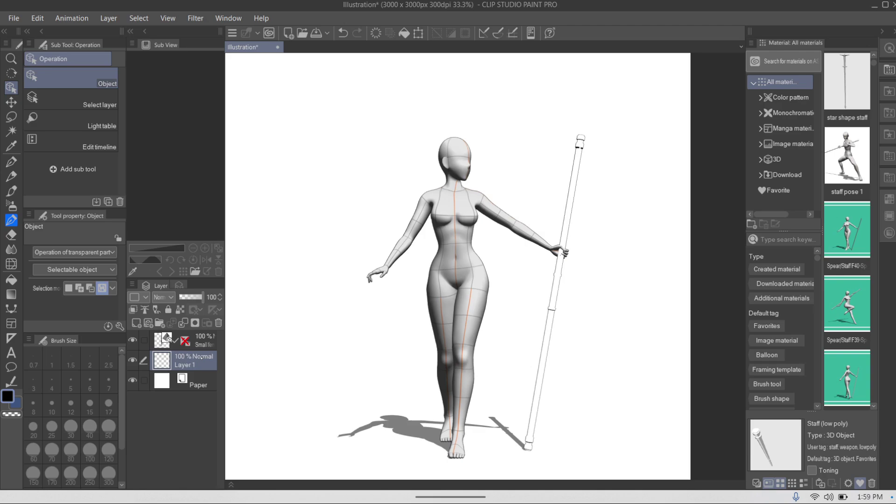
Lower the opacity of the 3D figure's layer to 36% and add a new raster layer above it
left_click(162, 339)
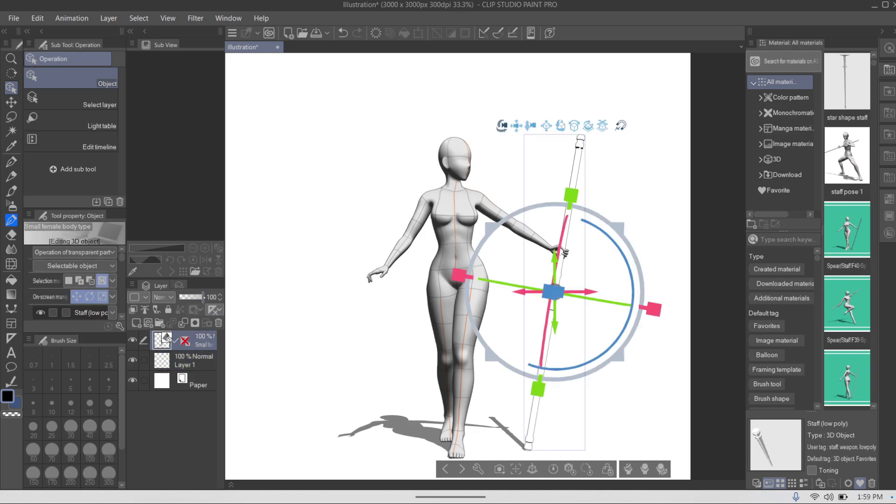
left_click_drag(203, 297, 184, 297)
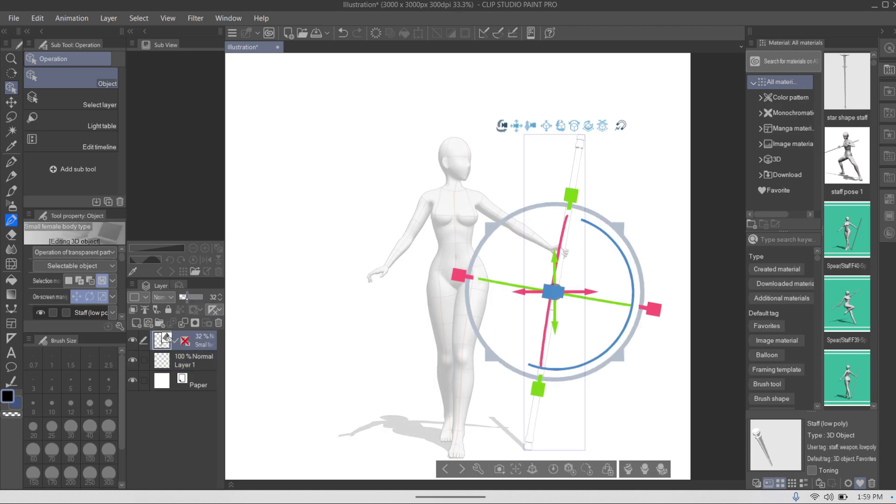
left_click(136, 323)
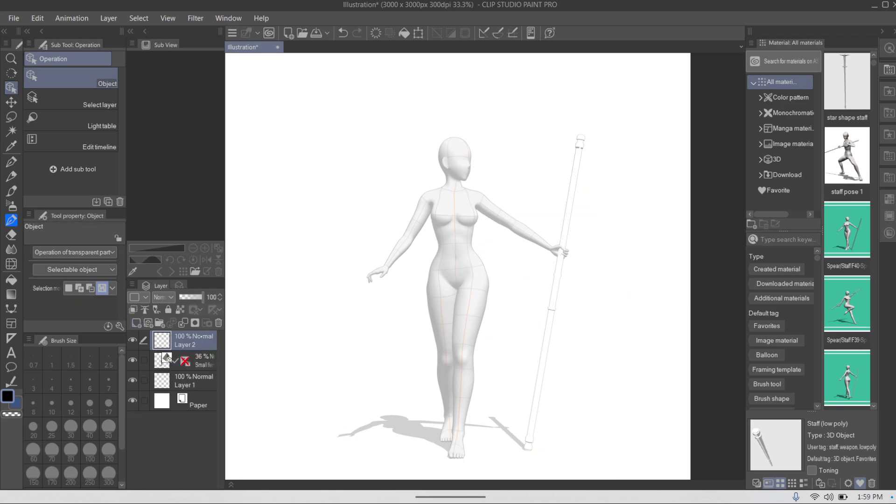
With Andy's G Pen, trace the thumb, the fleshy base of the thumb and the lower palm edge of the hand holding the staff
scroll(501, 180, "up", 5)
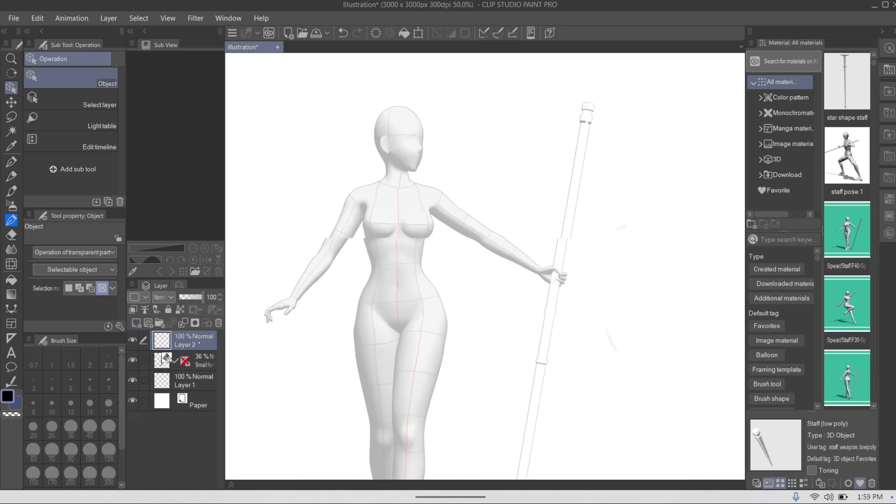
left_click_drag(486, 233, 543, 233)
left_click(883, 31)
key("p")
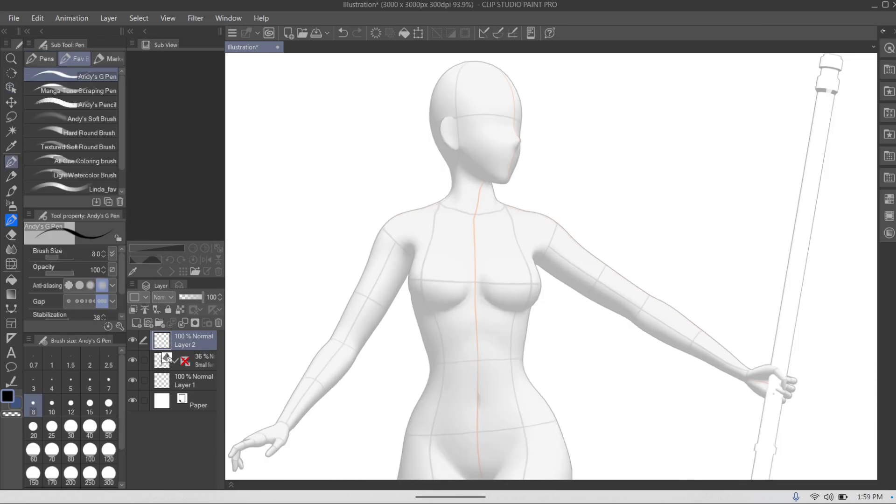
scroll(655, 339, "down", 2)
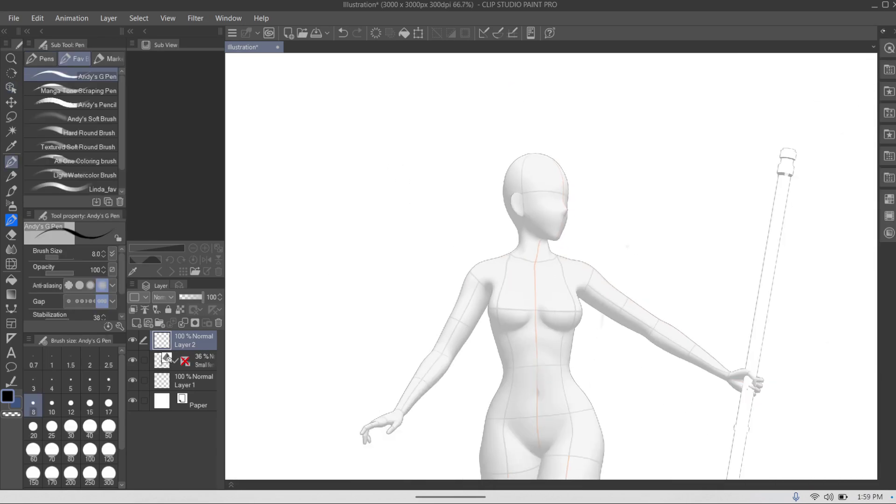
scroll(598, 335, "up", 4)
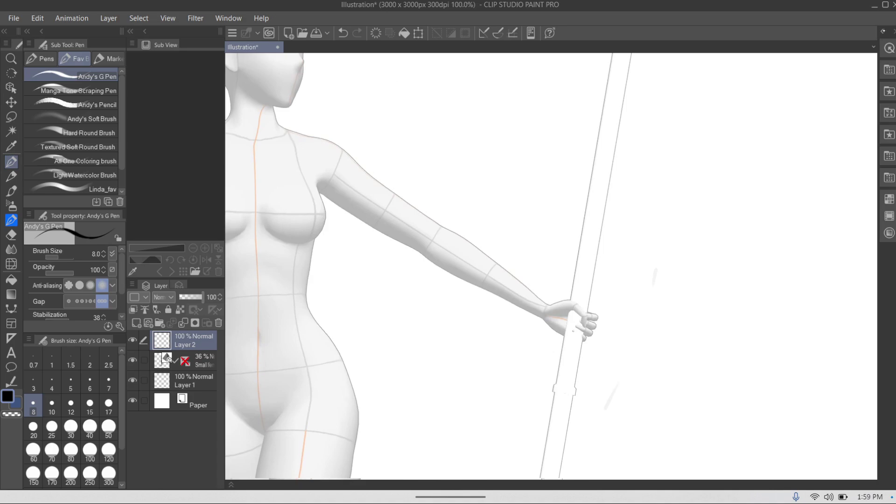
scroll(563, 348, "up", 4)
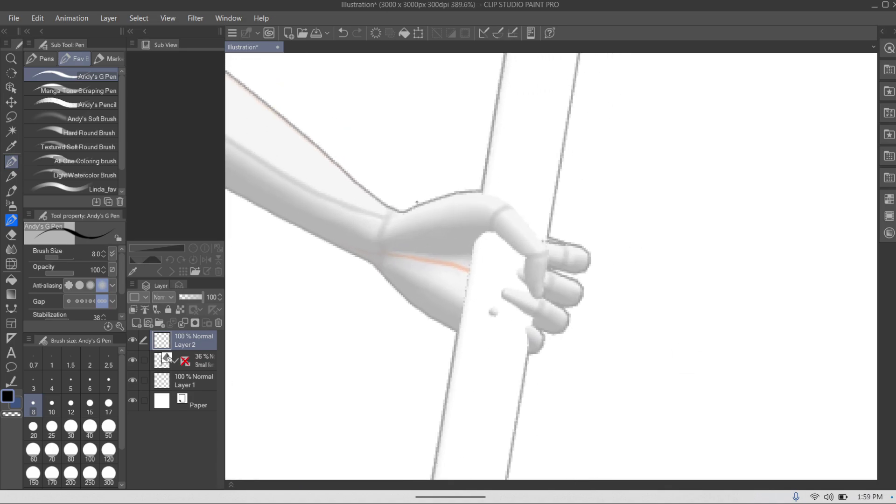
mouse_move(405, 207)
left_mouse_down()
mouse_move(460, 190)
mouse_move(484, 196)
mouse_move(539, 232)
mouse_move(547, 248)
mouse_move(521, 254)
mouse_move(484, 229)
left_mouse_up()
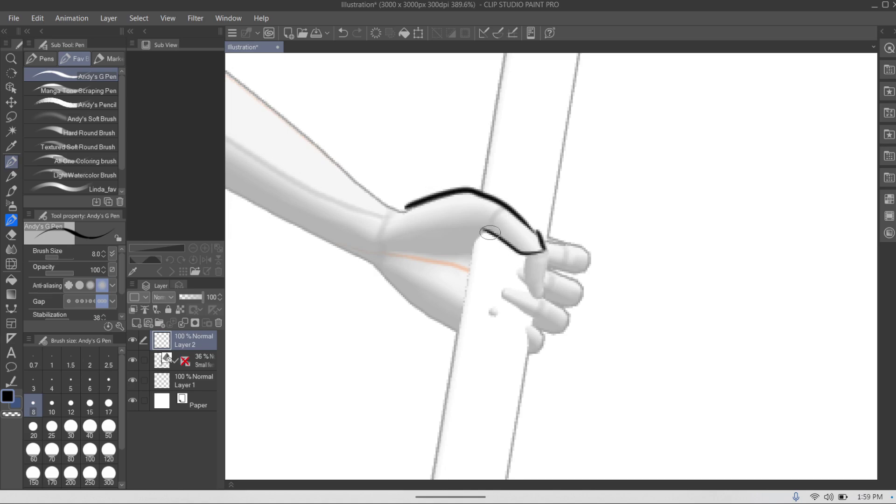
mouse_move(417, 248)
left_mouse_down()
mouse_move(459, 252)
mouse_move(483, 229)
left_mouse_up()
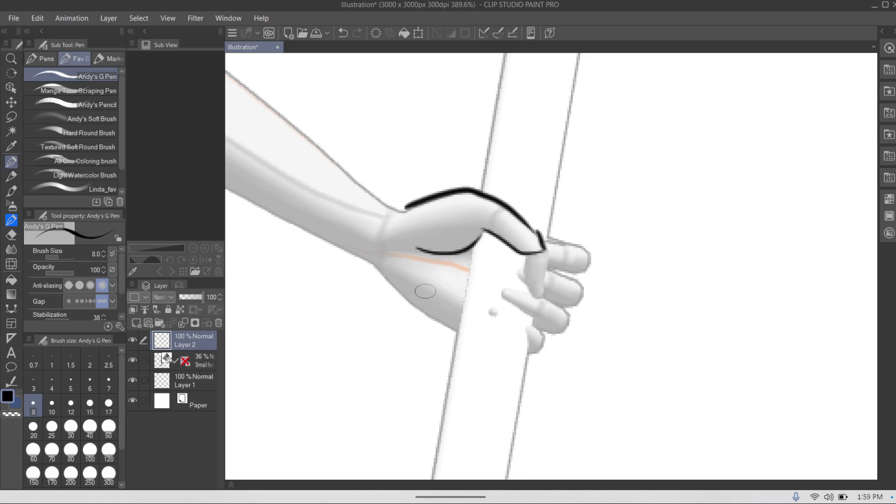
left_click_drag(381, 268, 467, 330)
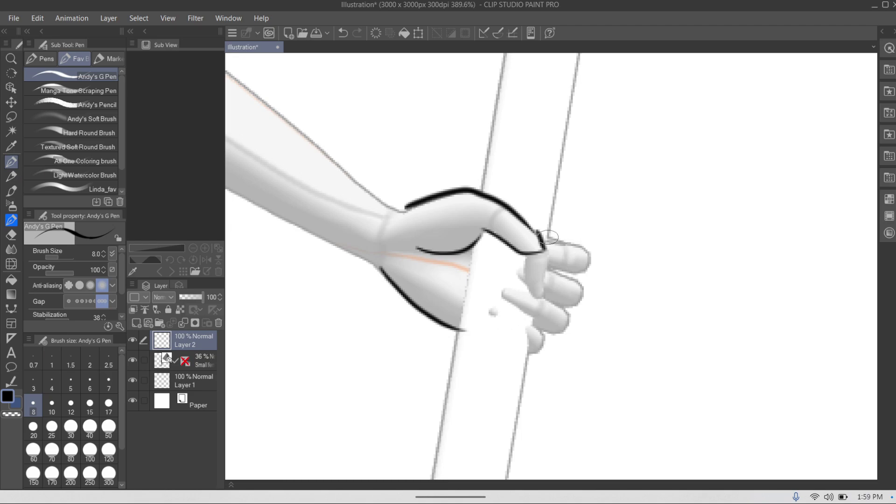
Sketch the index finger's outline and block in the curled fingers as a box shape wrapping around the staff
left_click_drag(547, 237, 595, 258)
mouse_move(551, 235)
left_mouse_down()
mouse_move(569, 271)
mouse_move(519, 281)
left_mouse_up()
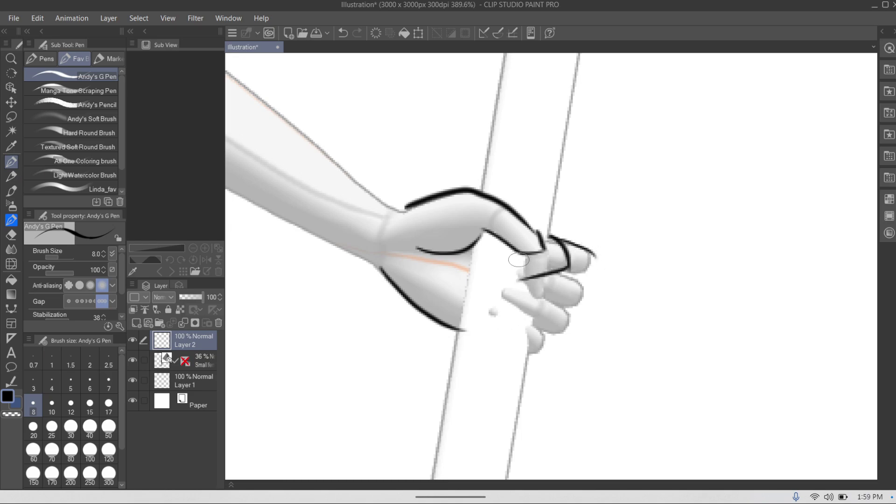
left_click_drag(503, 245, 493, 319)
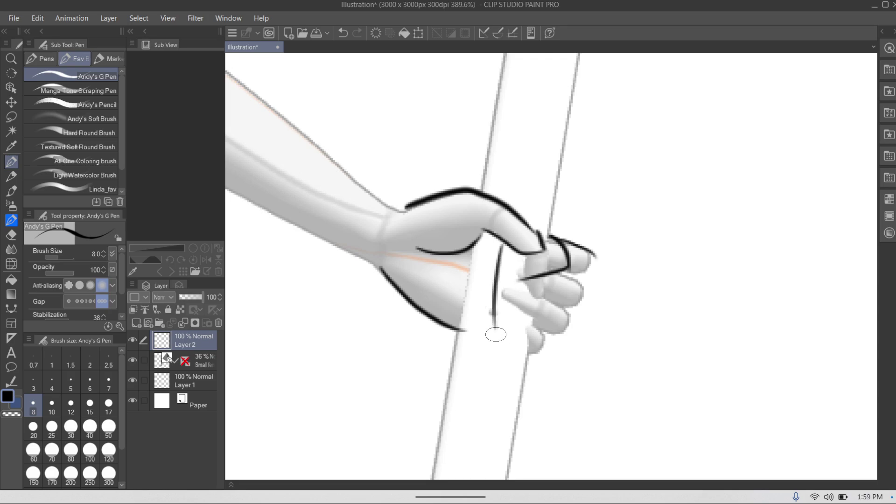
mouse_move(551, 236)
left_mouse_down()
mouse_move(566, 254)
mouse_move(545, 322)
left_mouse_up()
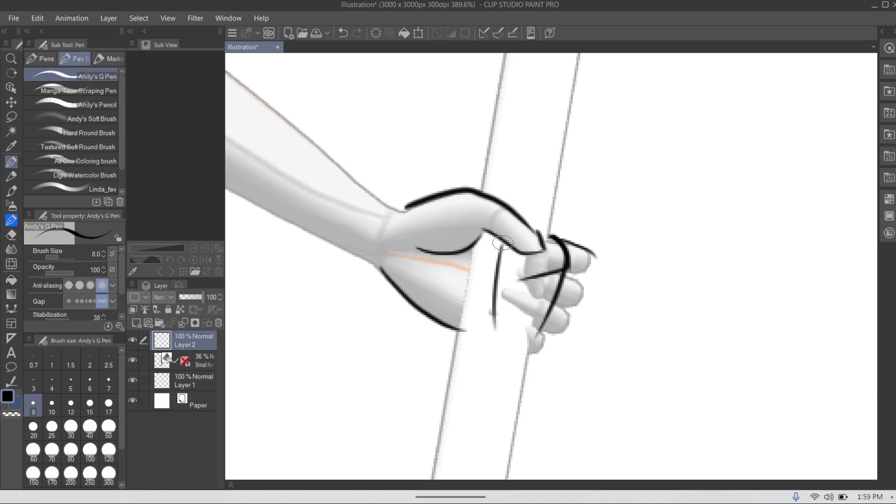
mouse_move(503, 242)
left_mouse_down()
mouse_move(489, 266)
mouse_move(490, 329)
mouse_move(558, 319)
left_mouse_up()
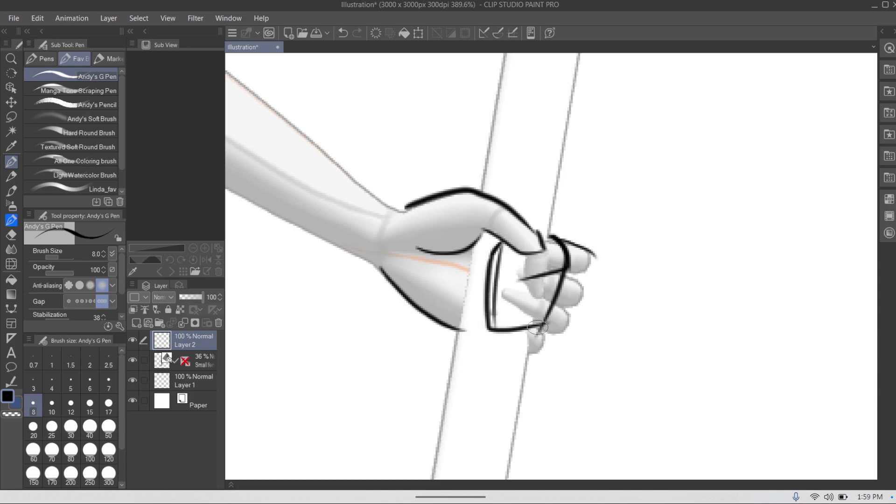
Divide the blocked-in finger shape into separate fingers with curved lines across the staff and define the knuckle edge
left_click_drag(567, 260, 486, 279)
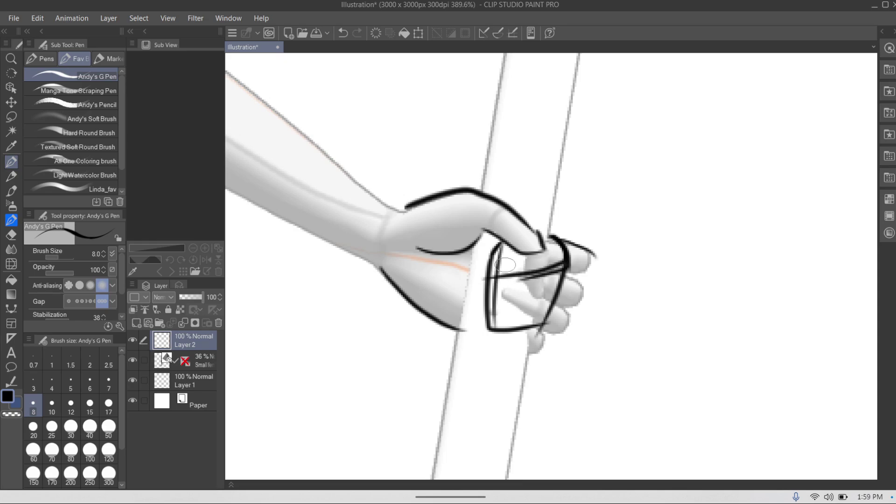
left_click_drag(515, 250, 496, 256)
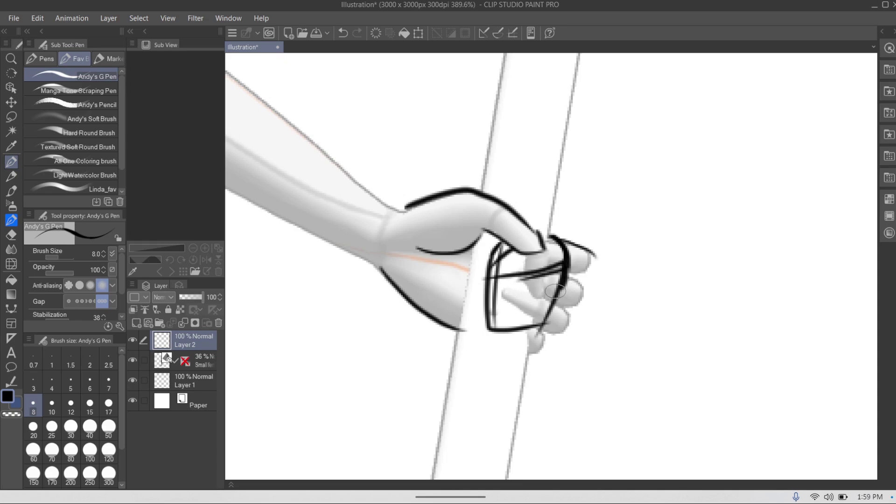
left_click_drag(562, 289, 490, 297)
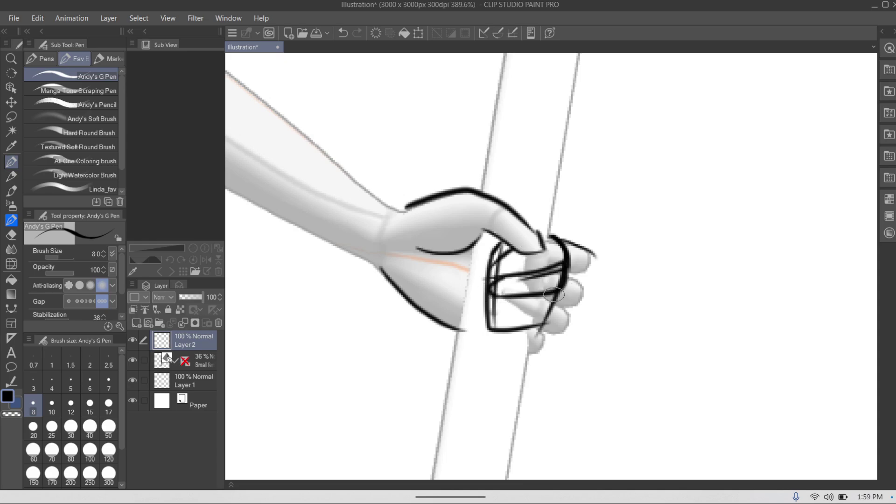
mouse_move(561, 289)
left_mouse_down()
mouse_move(551, 312)
mouse_move(534, 314)
mouse_move(476, 296)
left_mouse_up()
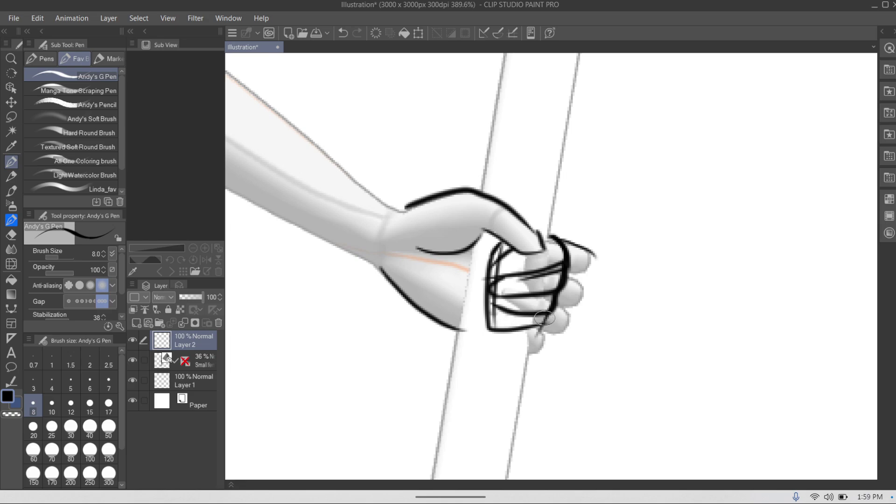
left_click_drag(542, 329, 507, 354)
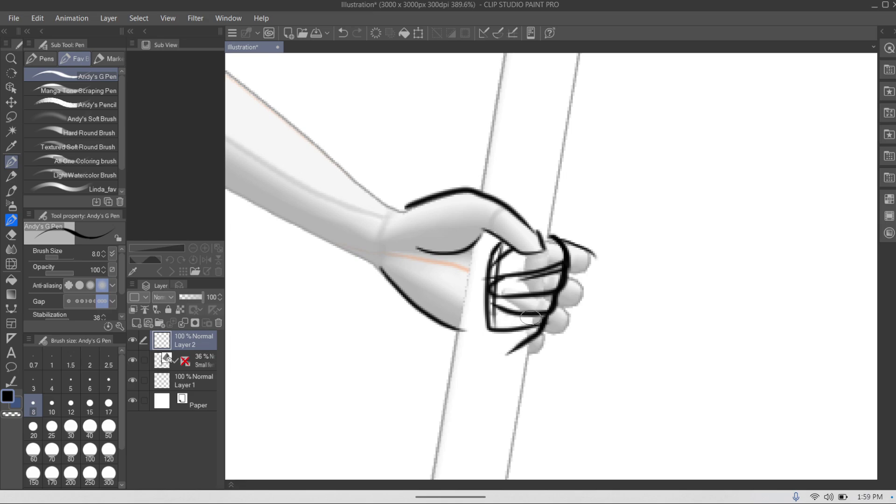
left_click_drag(544, 326, 505, 351)
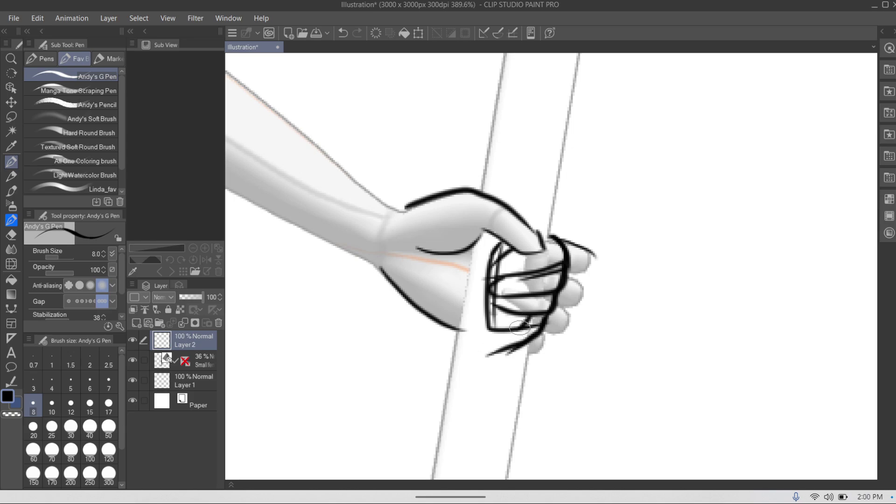
mouse_move(529, 322)
left_mouse_down()
mouse_move(503, 339)
mouse_move(488, 358)
left_mouse_up()
scroll(503, 361, "down", 3)
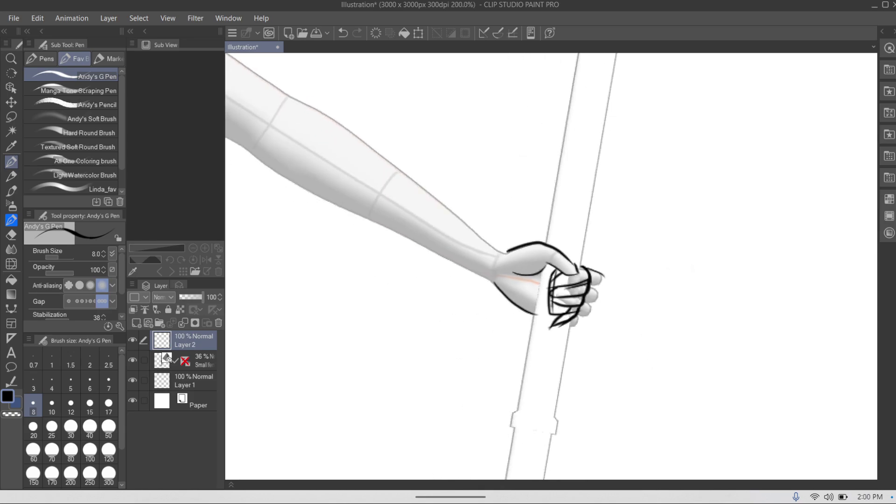
key("ctrl+z")
key("ctrl+z")
key("ctrl+z")
key("ctrl+z")
Draw the little finger curled at the lower end of the grip, below the other fingers
scroll(575, 270, "up", 4)
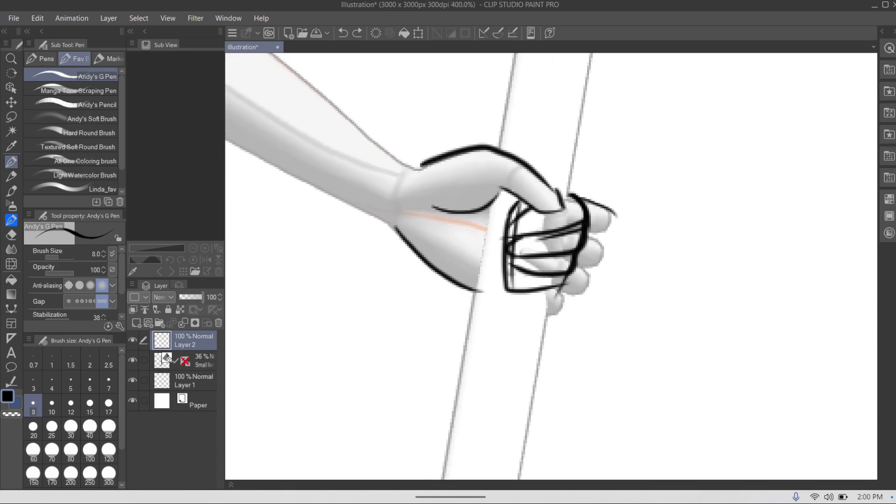
mouse_move(575, 270)
left_mouse_down()
mouse_move(558, 304)
mouse_move(541, 301)
mouse_move(521, 259)
left_mouse_up()
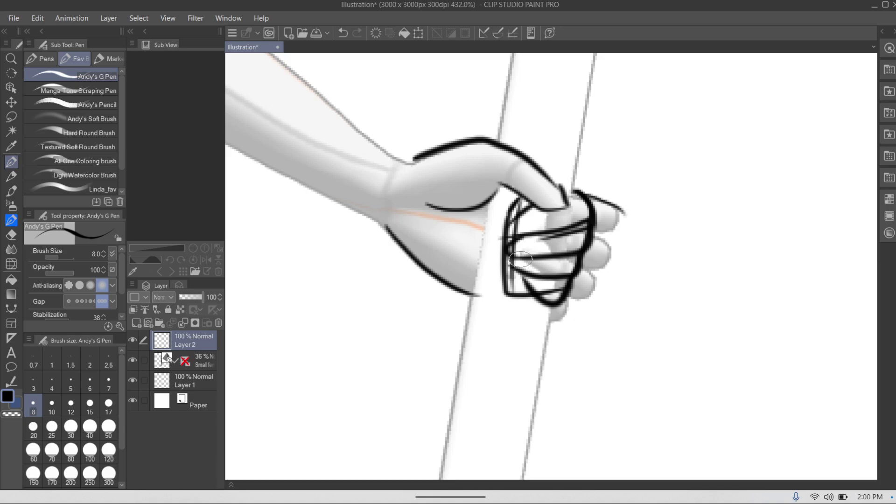
Examine the sketched hand and its grip on the staff at full-figure scale
scroll(659, 366, "down", 4)
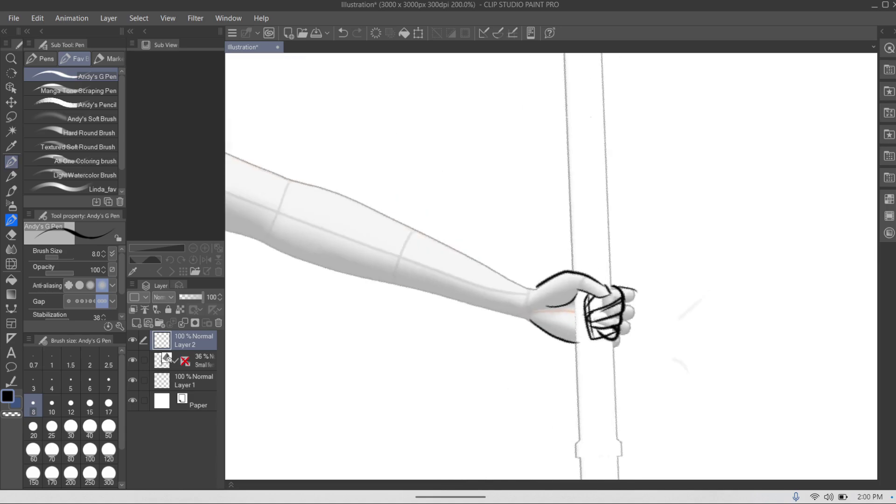
scroll(626, 313, "down", 5)
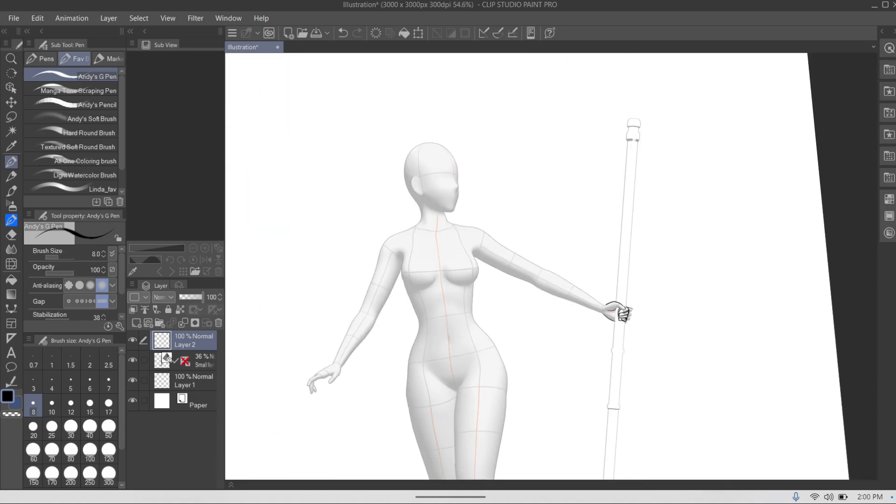
scroll(625, 313, "down", 3)
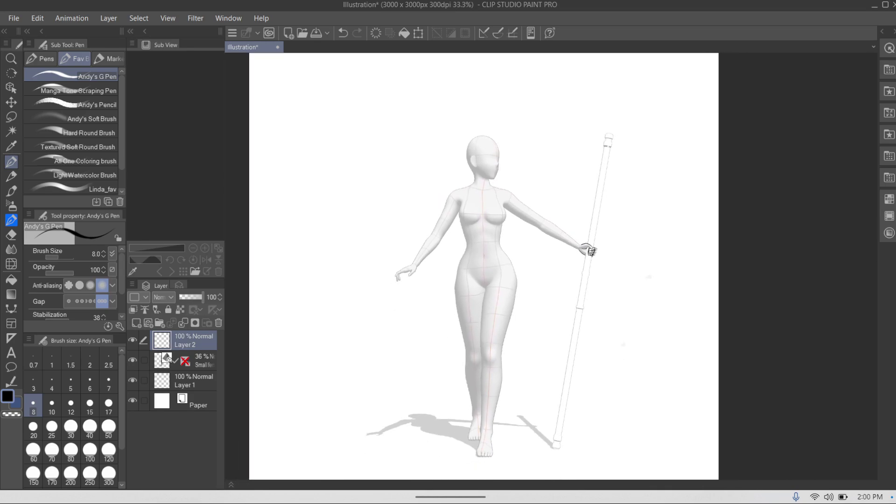
scroll(636, 310, "down", 1)
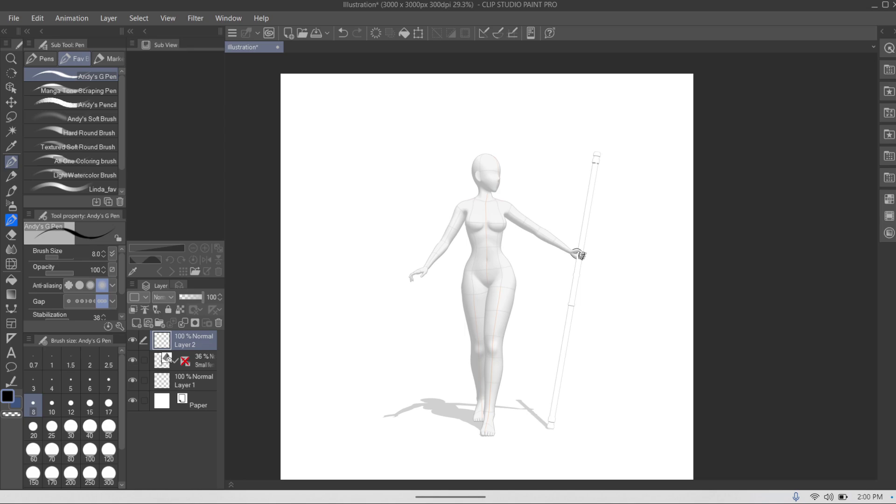
scroll(566, 295, "down", 1)
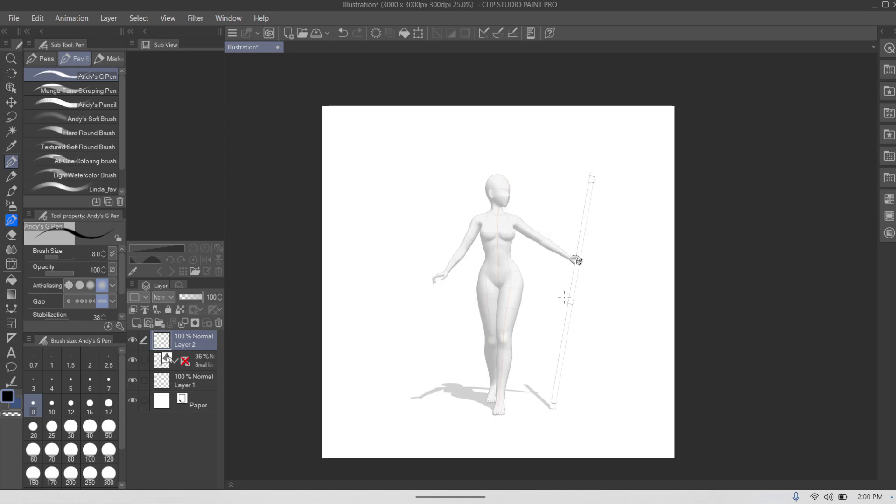
scroll(565, 298, "up", 4)
scroll(565, 297, "down", 2)
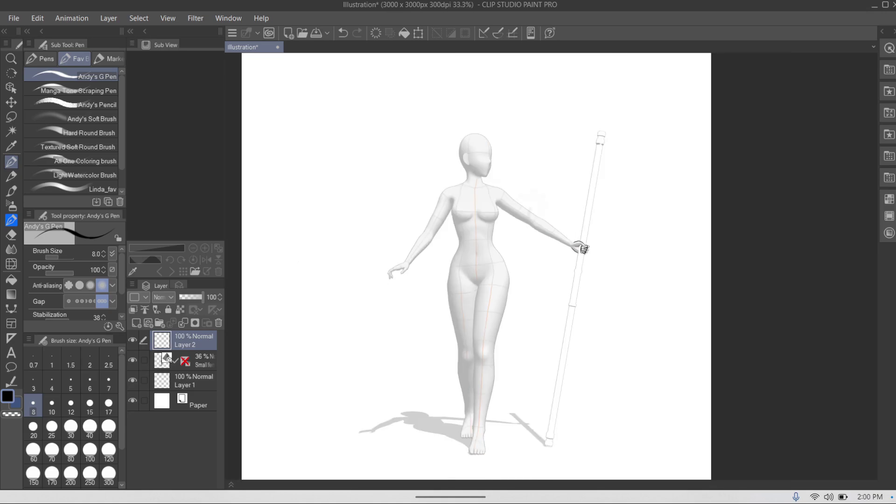
Sketch both sides of the neck, a diagonal neck muscle line below the ear, and the trapezius slopes down to each shoulder
scroll(521, 238, "up", 2)
scroll(551, 266, "up", 3)
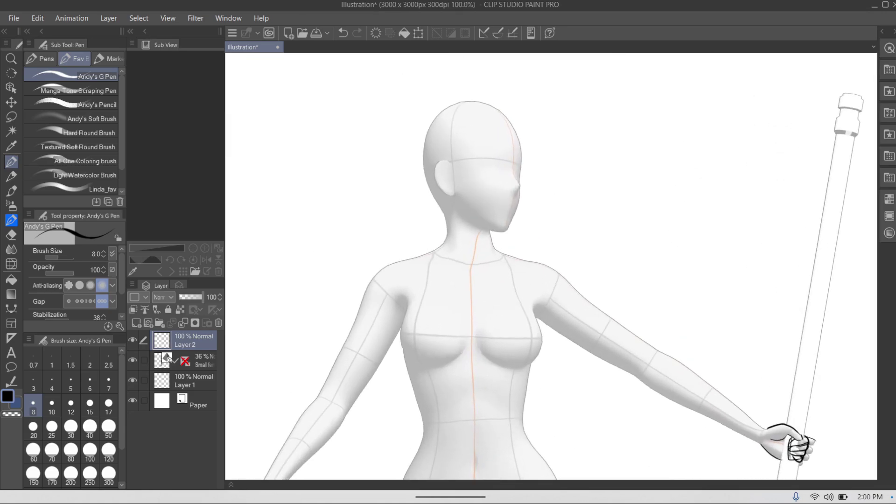
scroll(578, 375, "up", 1)
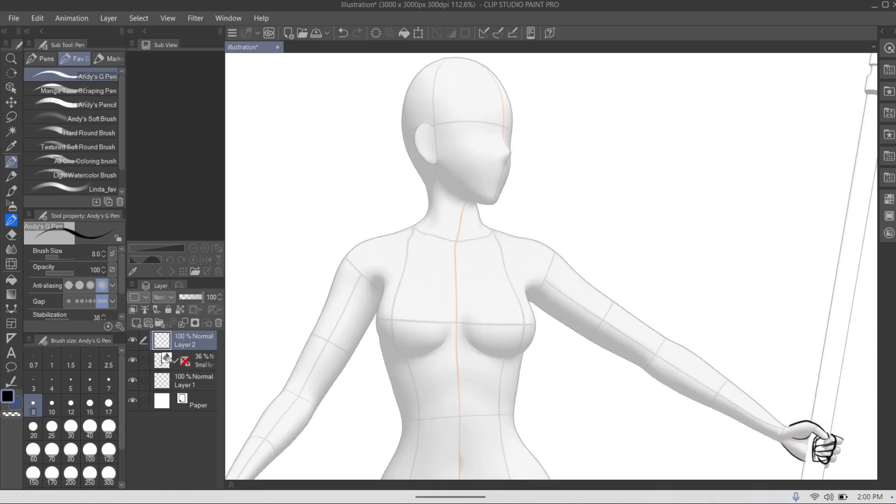
scroll(477, 327, "up", 3)
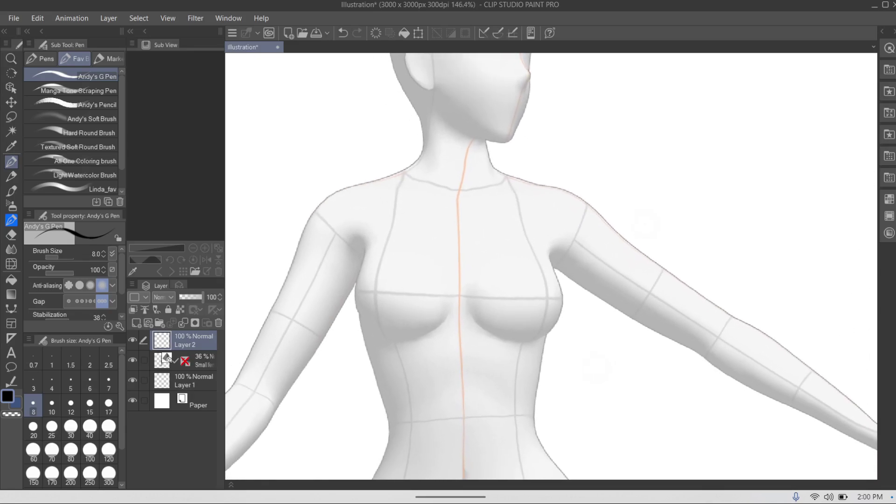
scroll(551, 266, "up", 2)
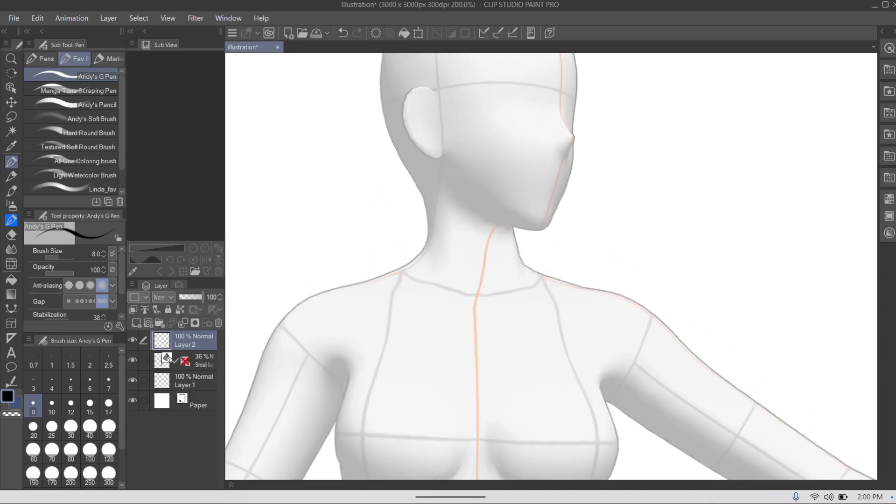
left_click_drag(415, 181, 432, 244)
left_click_drag(440, 162, 468, 248)
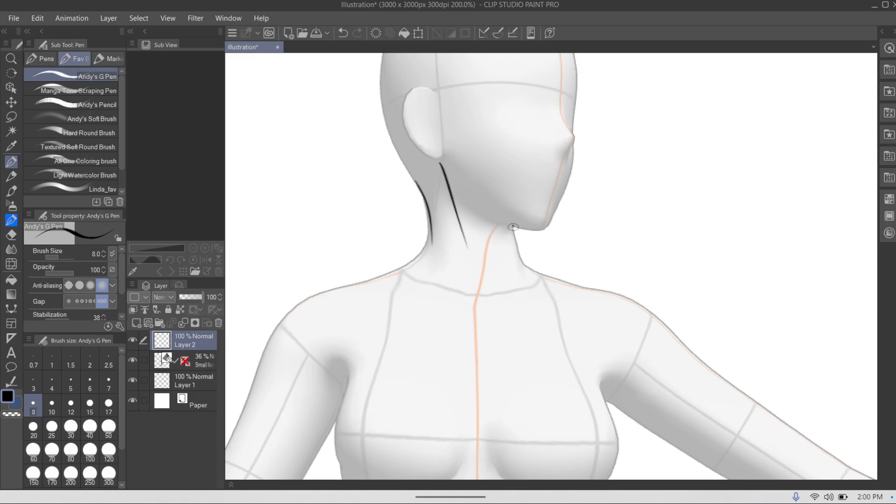
left_click_drag(513, 228, 508, 294)
left_click_drag(513, 258, 615, 294)
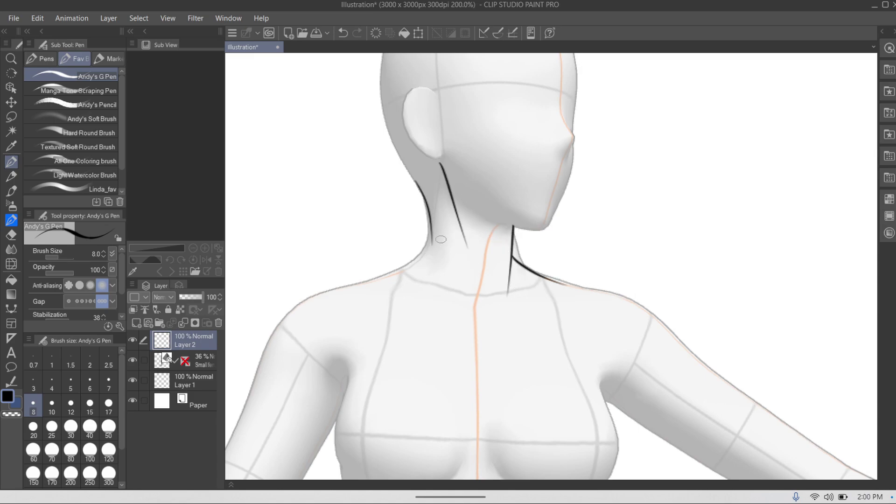
mouse_move(428, 212)
left_mouse_down()
mouse_move(428, 272)
mouse_move(399, 268)
mouse_move(358, 279)
left_mouse_up()
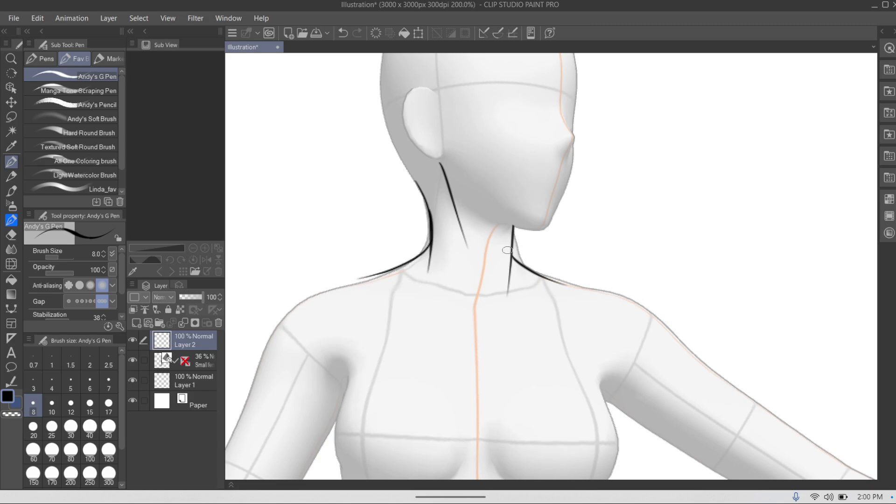
key("ctrl+z")
left_click_drag(430, 243, 299, 300)
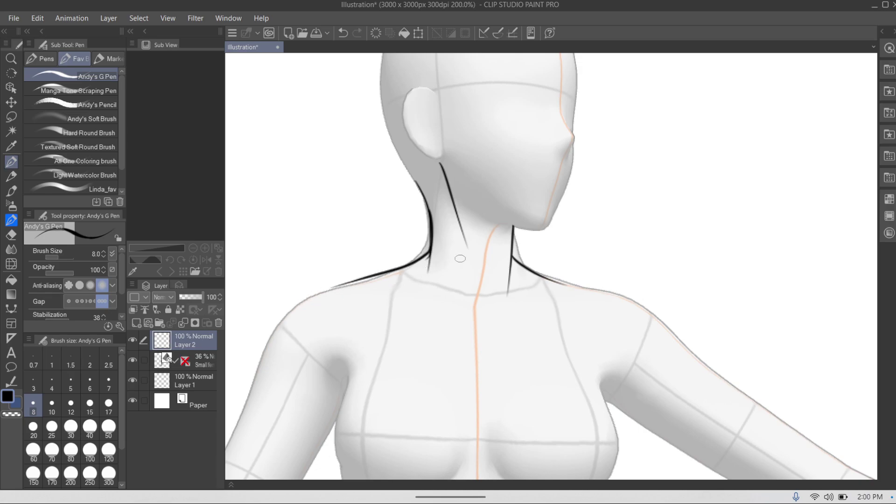
Draw the two collarbone lines meeting at the pit of the neck and erase the diagonal muscle line below the ear
left_click_drag(593, 288, 483, 299)
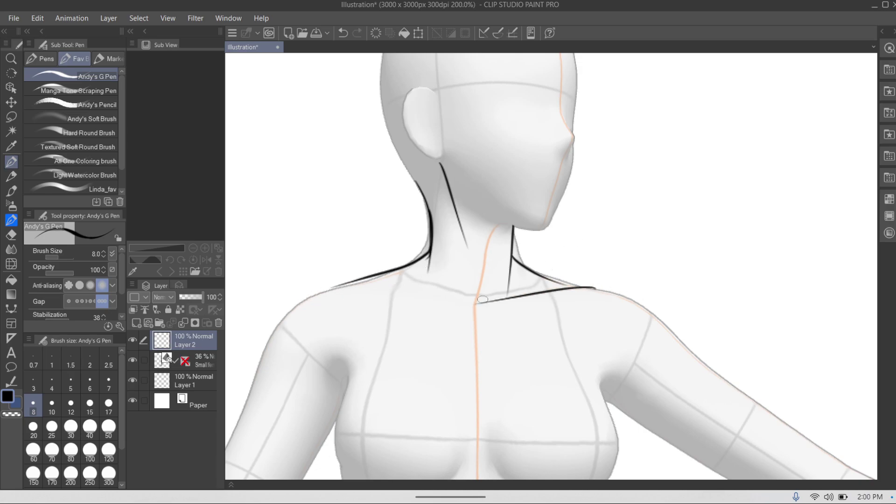
mouse_move(342, 286)
left_mouse_down()
mouse_move(475, 304)
mouse_move(461, 273)
left_mouse_up()
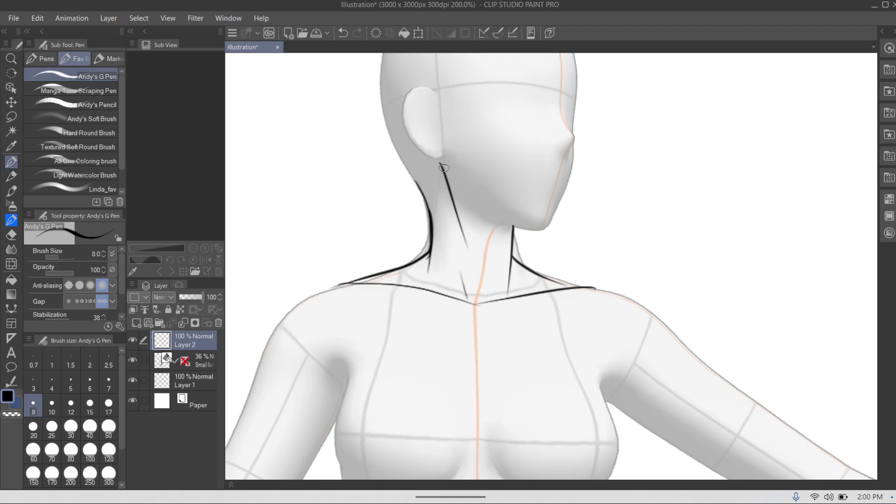
key("e")
left_click_drag(446, 168, 470, 251)
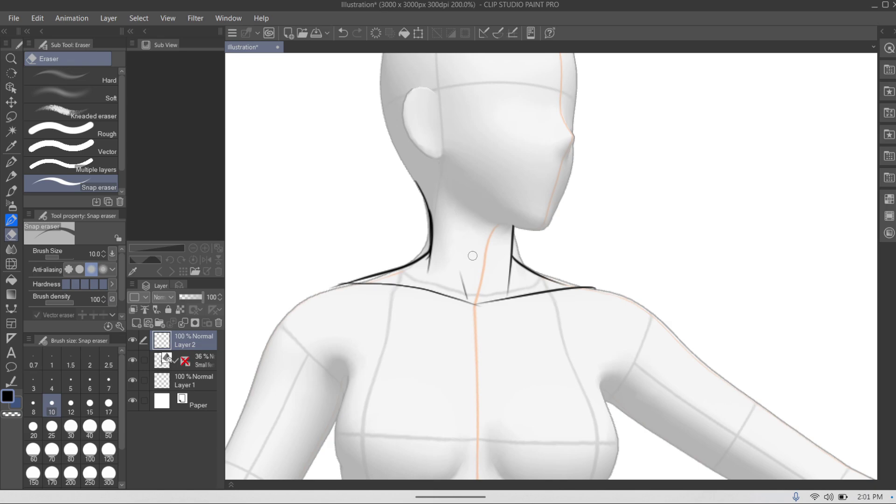
Outline the breast on the free arm's side from the armpit around its underside, and add a short armpit crease
key("p")
scroll(473, 256, "down", 2)
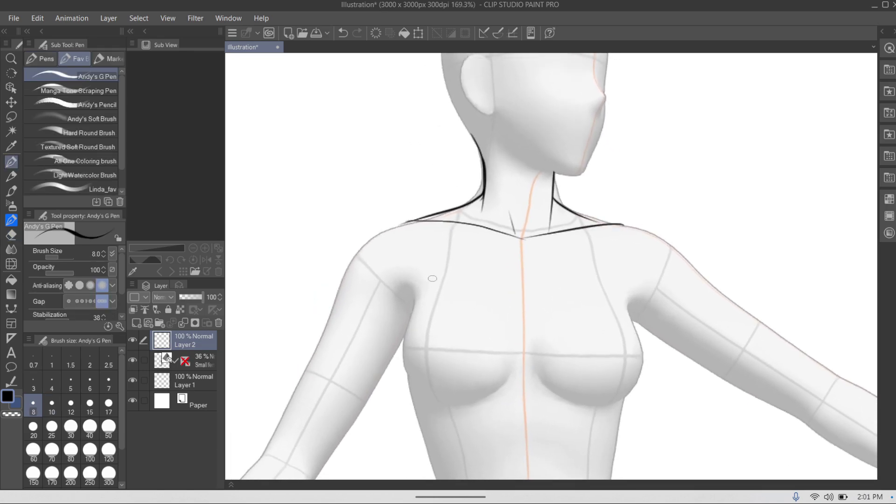
mouse_move(413, 298)
left_mouse_down()
mouse_move(420, 392)
mouse_move(512, 343)
left_mouse_up()
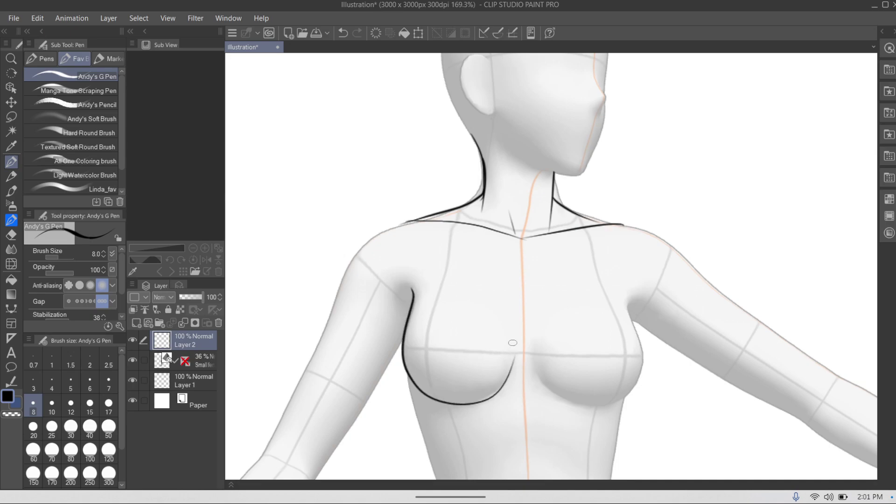
mouse_move(395, 295)
left_mouse_down()
mouse_move(416, 320)
mouse_move(413, 287)
mouse_move(411, 314)
left_mouse_up()
Outline the free arm's rounded shoulder and the outer and inner contours of its upper arm down towards the elbow
mouse_move(412, 220)
left_mouse_down()
mouse_move(376, 237)
mouse_move(330, 315)
left_mouse_up()
key("ctrl+z")
mouse_move(417, 219)
left_mouse_down()
mouse_move(359, 250)
mouse_move(275, 435)
mouse_move(279, 427)
left_mouse_up()
scroll(426, 309, "down", 2)
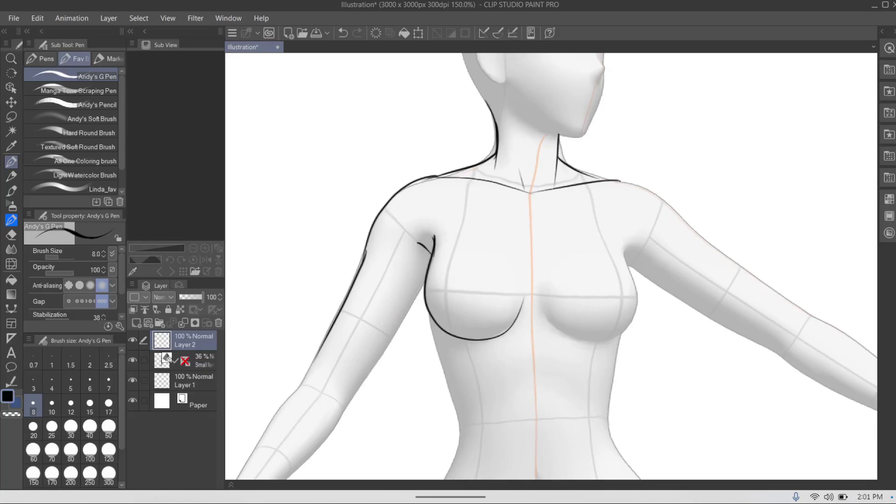
left_click_drag(427, 282, 357, 397)
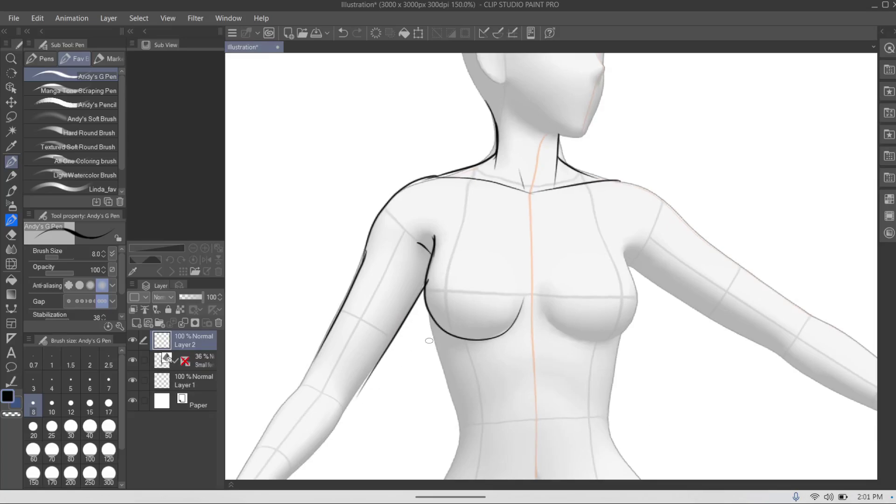
scroll(429, 341, "down", 5)
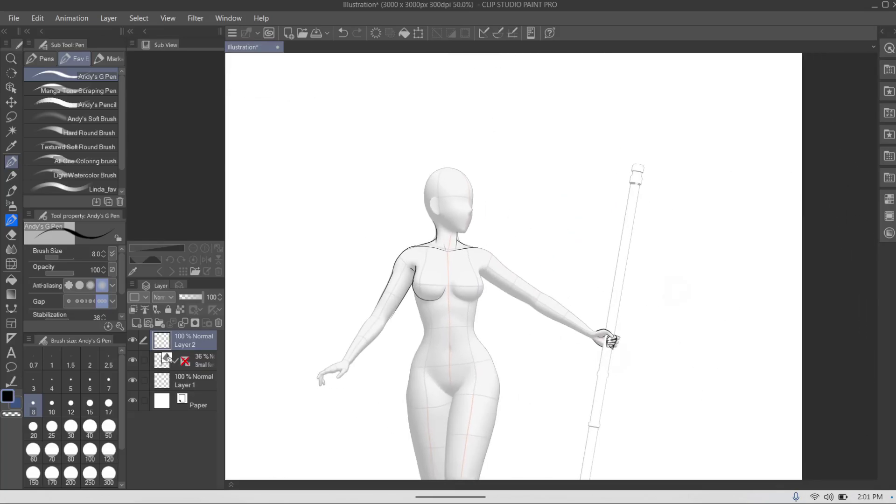
scroll(485, 267, "down", 2)
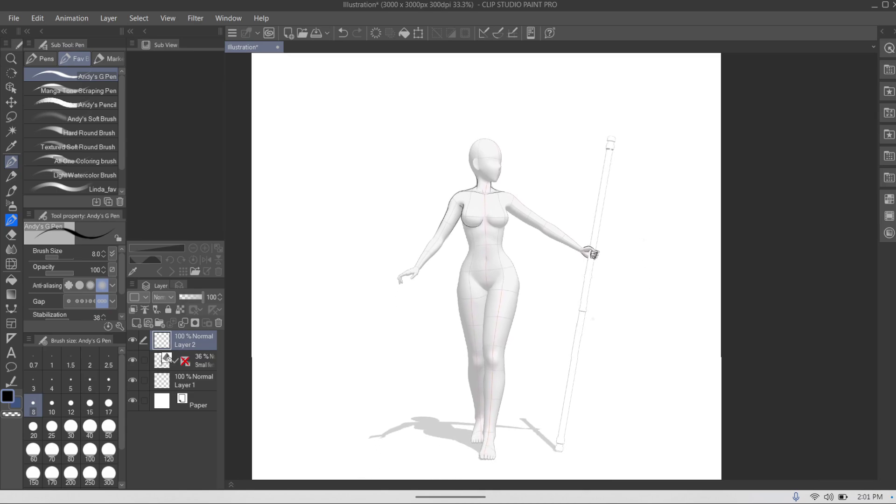